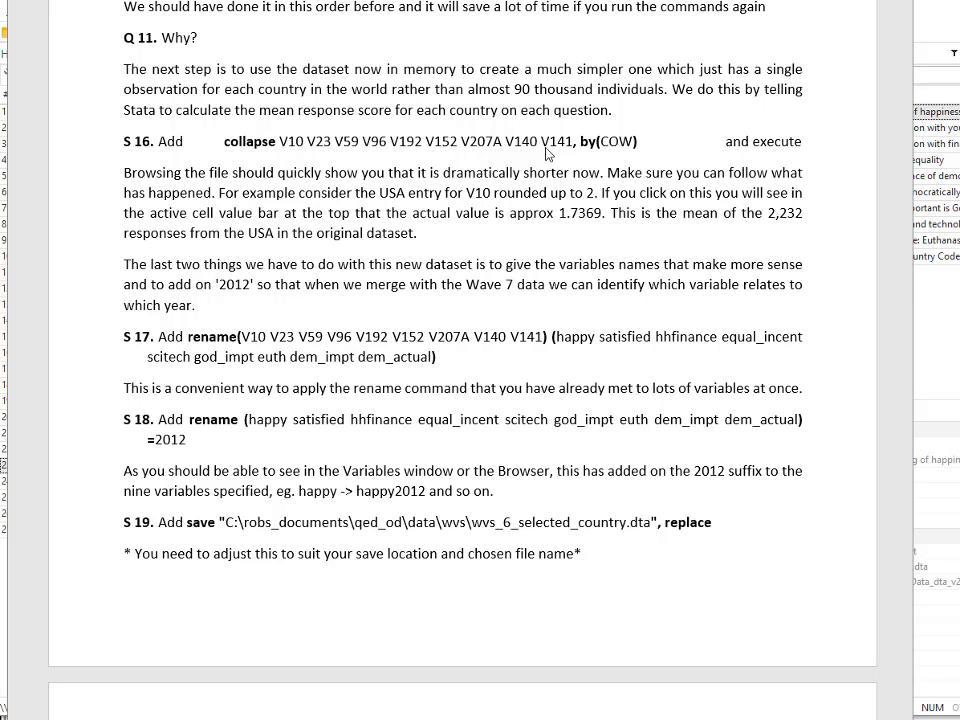
Switch to Stata's Data Browser and look through the individual-level survey responses, from the first rows to those far down the dataset.
{"action": "key", "text": "alt+Tab"}
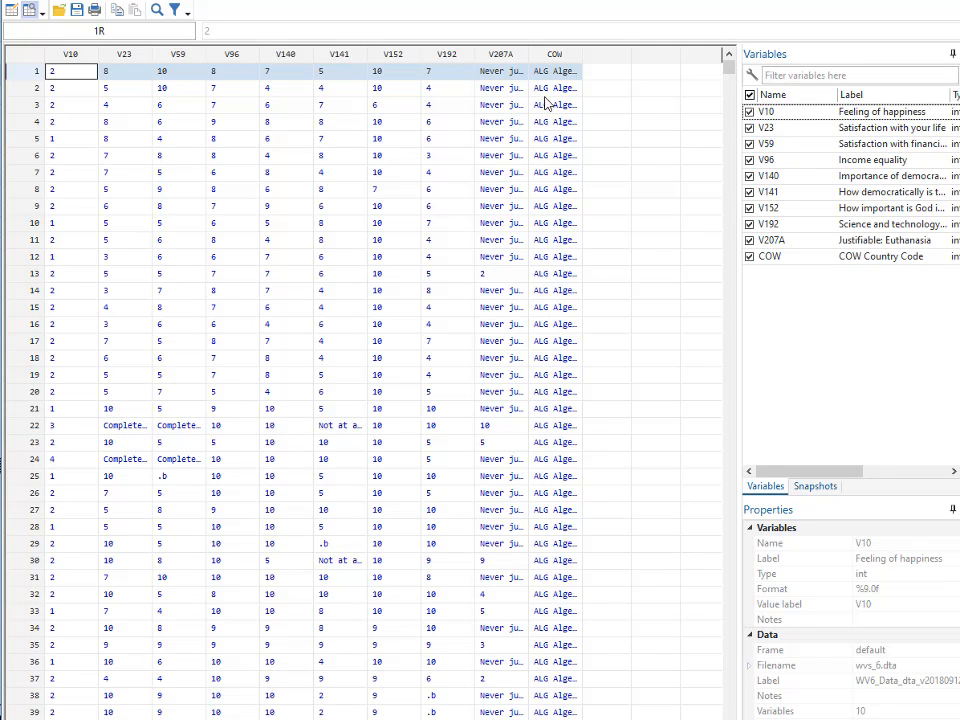
{"action": "left_click", "coordinate": [76, 72]}
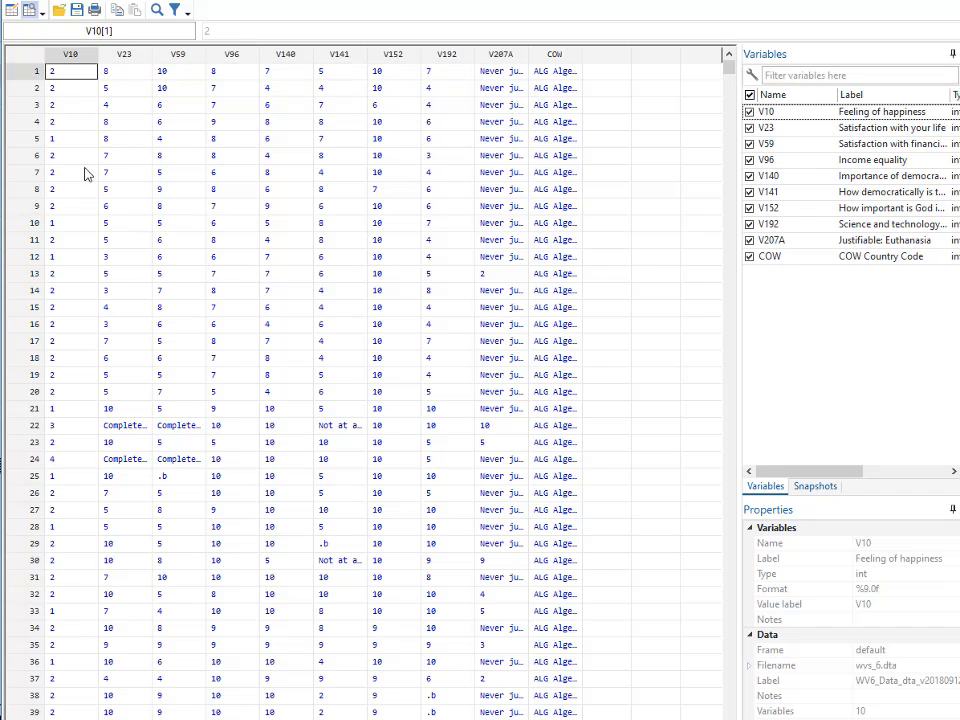
{"action": "scroll", "coordinate": [85, 490], "scroll_direction": "down", "scroll_amount": 20}
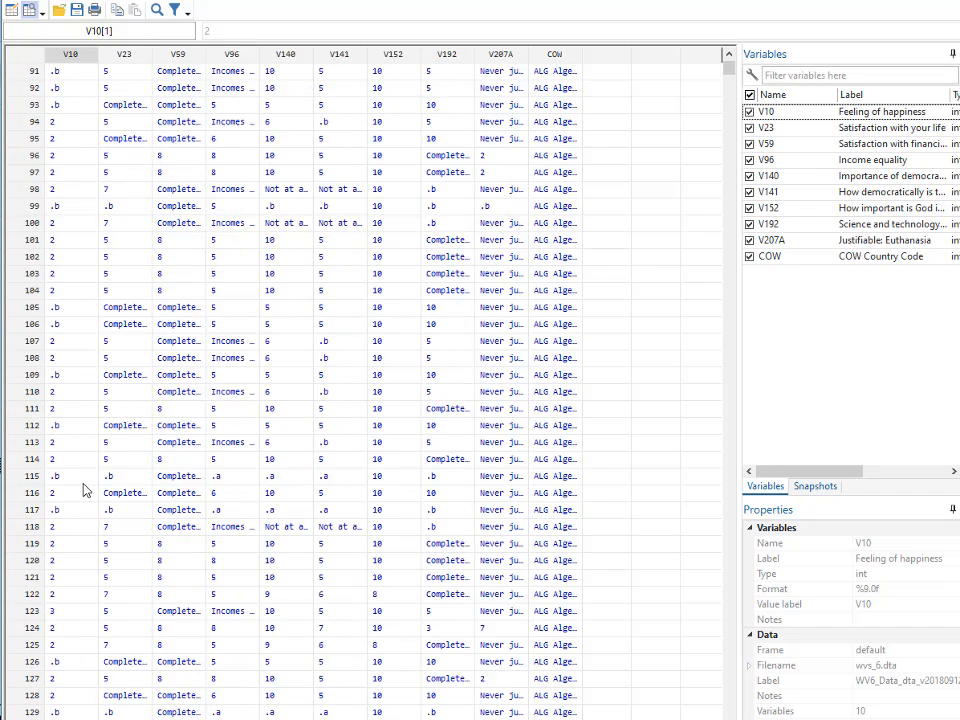
{"action": "scroll", "coordinate": [84, 490], "scroll_direction": "down", "scroll_amount": 9}
{"action": "scroll", "coordinate": [84, 490], "scroll_direction": "up", "scroll_amount": 20}
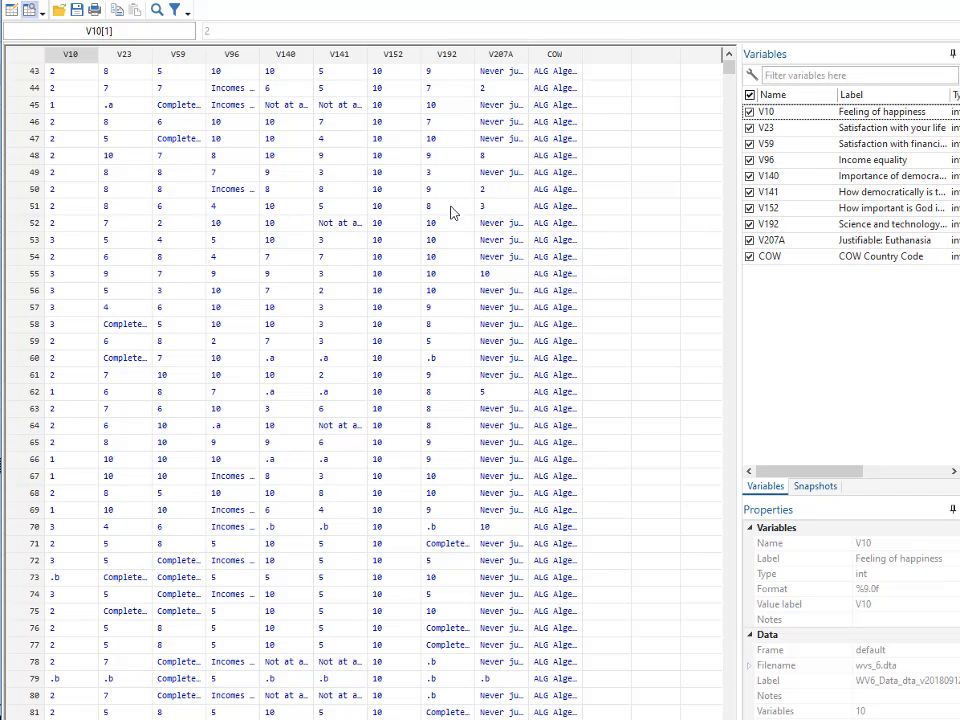
{"action": "left_click_drag", "start_coordinate": [733, 72], "coordinate": [730, 700]}
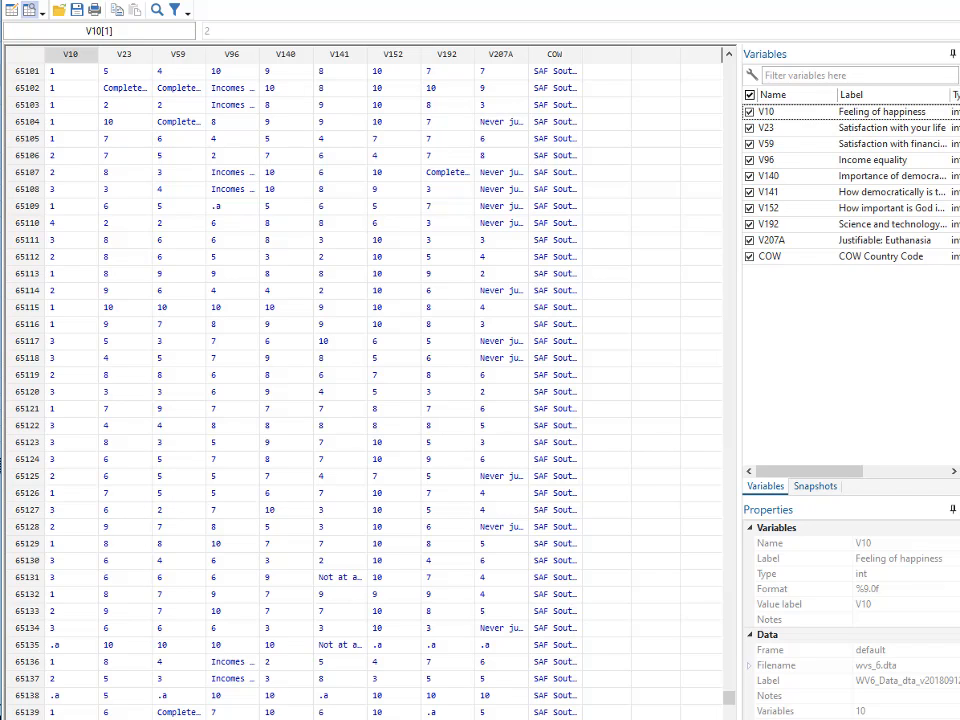
Copy "collapse V10 V23 V59 V96 V192 V152 V207A V140 V141, by(COW)" from worksheet step S 16 in Word onto line 15 of the do-file.
{"action": "key", "text": "alt+Tab"}
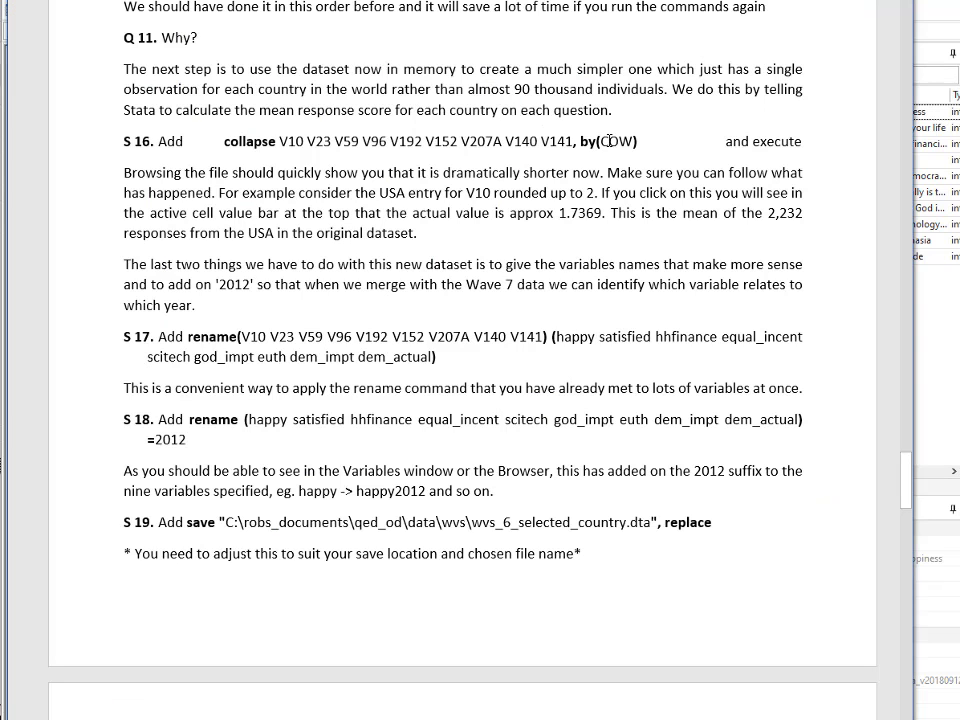
{"action": "left_click_drag", "start_coordinate": [641, 143], "coordinate": [232, 152]}
{"action": "key", "text": "ctrl+c"}
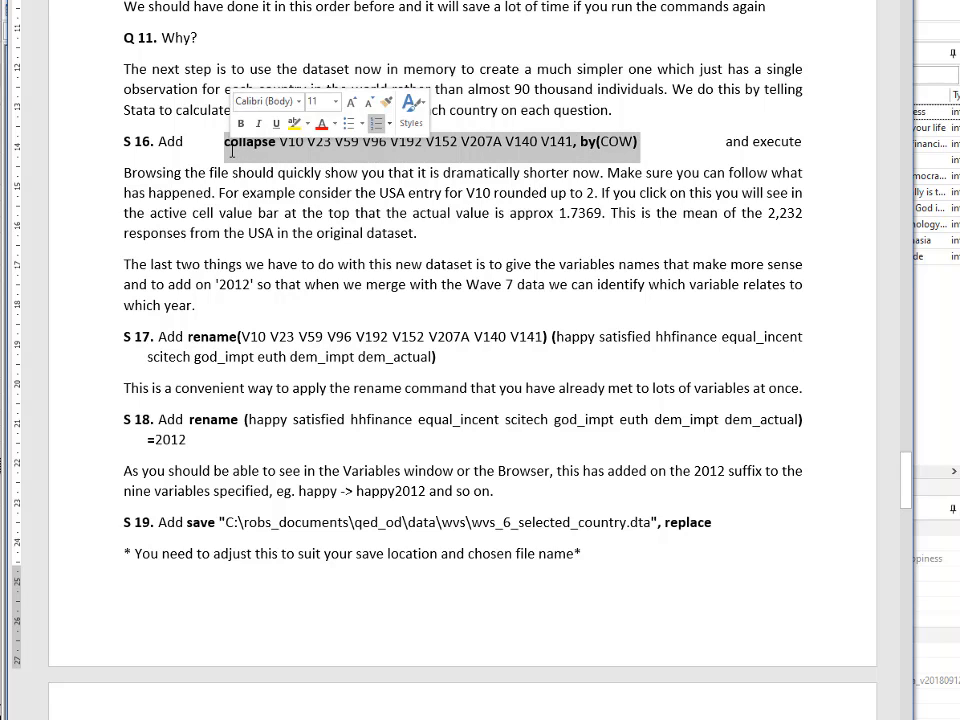
{"action": "left_click", "coordinate": [232, 152]}
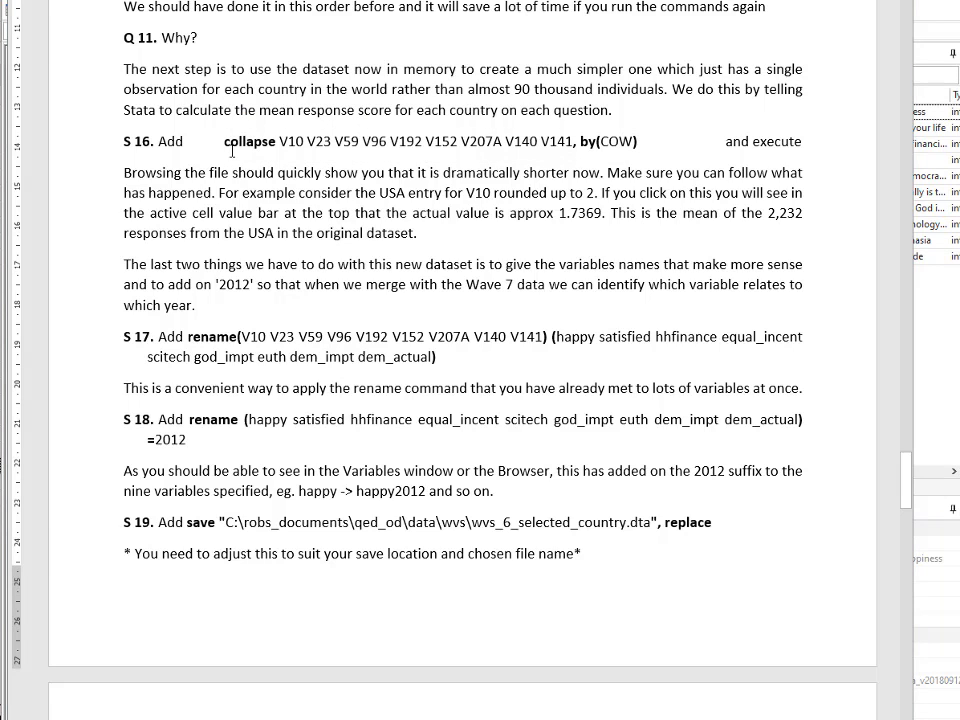
{"action": "key", "text": "alt+Tab"}
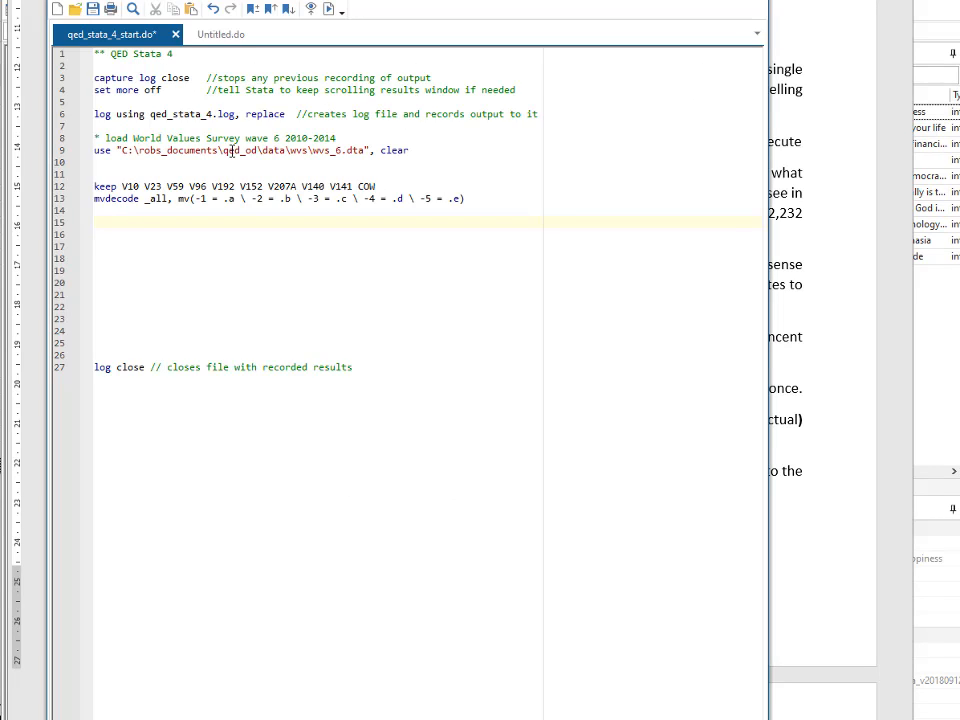
{"action": "key", "text": "ctrl+v"}
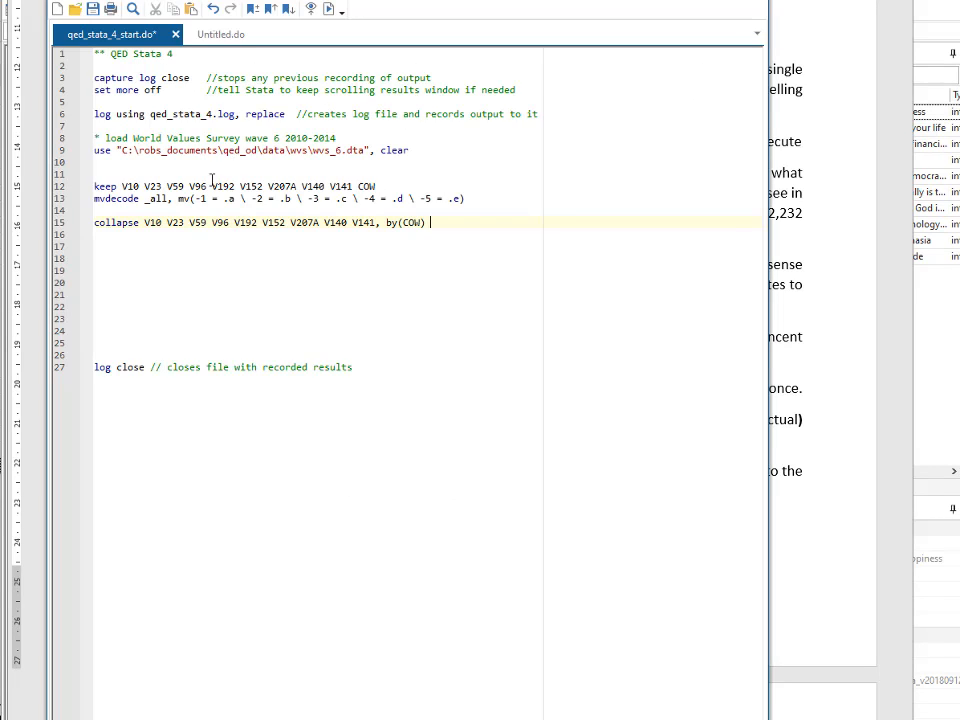
Execute only the collapse command on line 15 of the do-file.
{"action": "left_click_drag", "start_coordinate": [223, 218], "coordinate": [239, 217]}
{"action": "triple_click", "coordinate": [239, 222]}
{"action": "key", "text": "ctrl+d"}
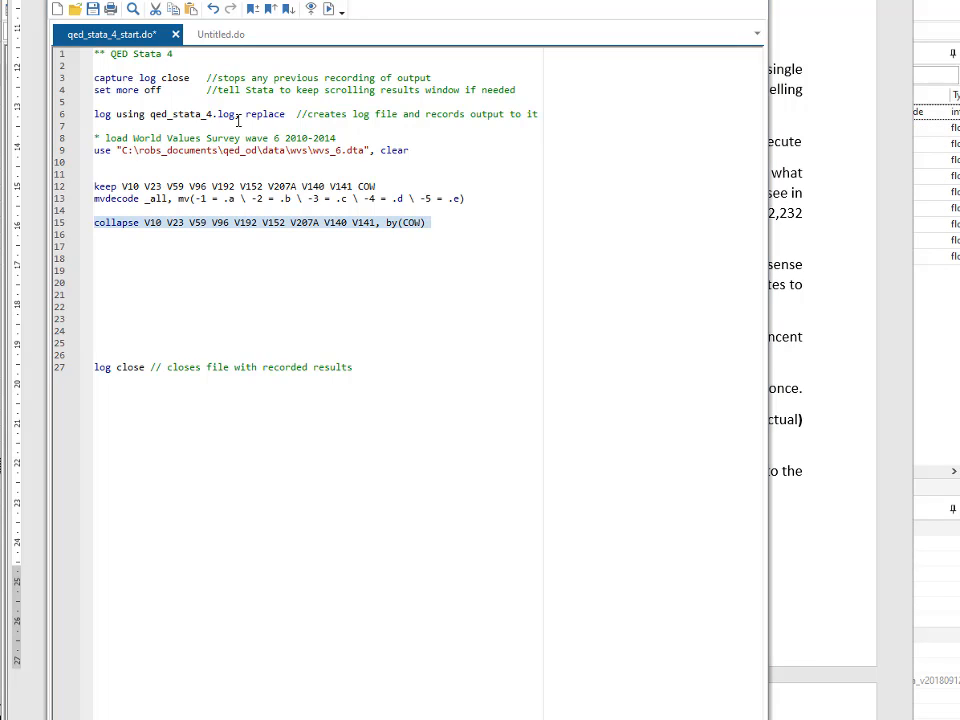
Look through the collapsed dataset in the Data Browser to see its country rows from first to last.
{"action": "key", "text": "alt+Tab"}
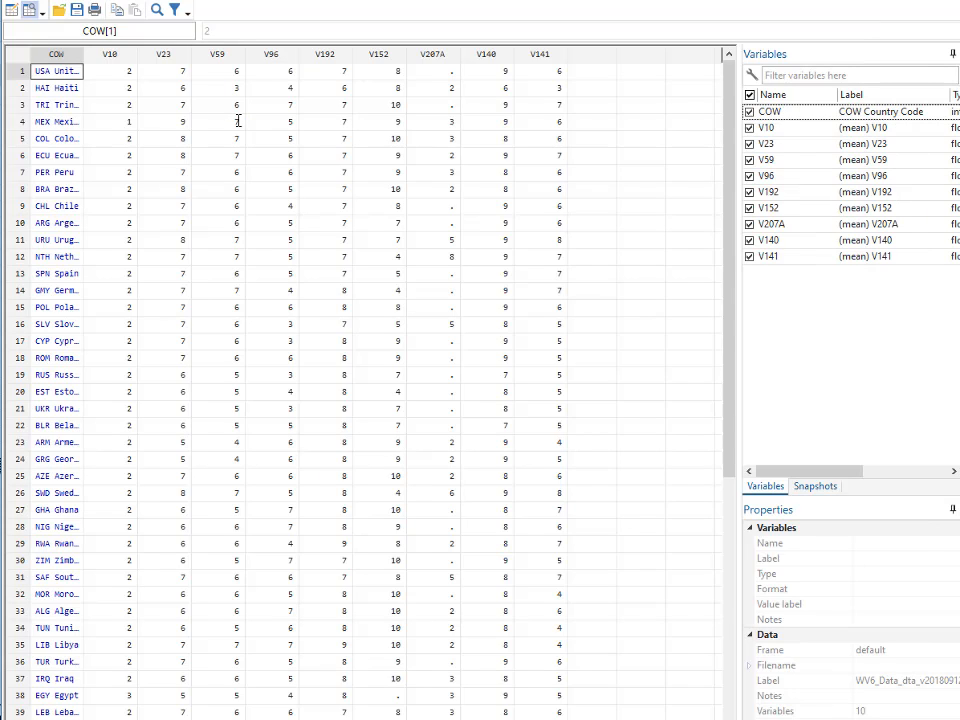
{"action": "scroll", "coordinate": [128, 333], "scroll_direction": "down", "scroll_amount": 4}
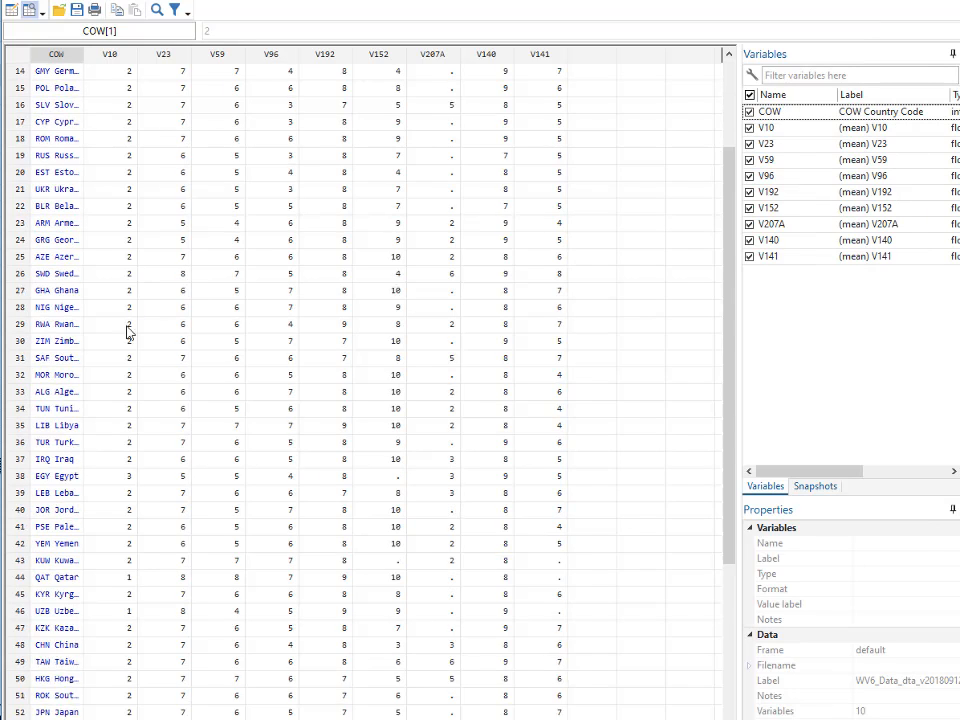
{"action": "scroll", "coordinate": [98, 259], "scroll_direction": "down", "scroll_amount": 5}
{"action": "scroll", "coordinate": [64, 208], "scroll_direction": "up", "scroll_amount": 9}
{"action": "scroll", "coordinate": [60, 200], "scroll_direction": "down", "scroll_amount": 12}
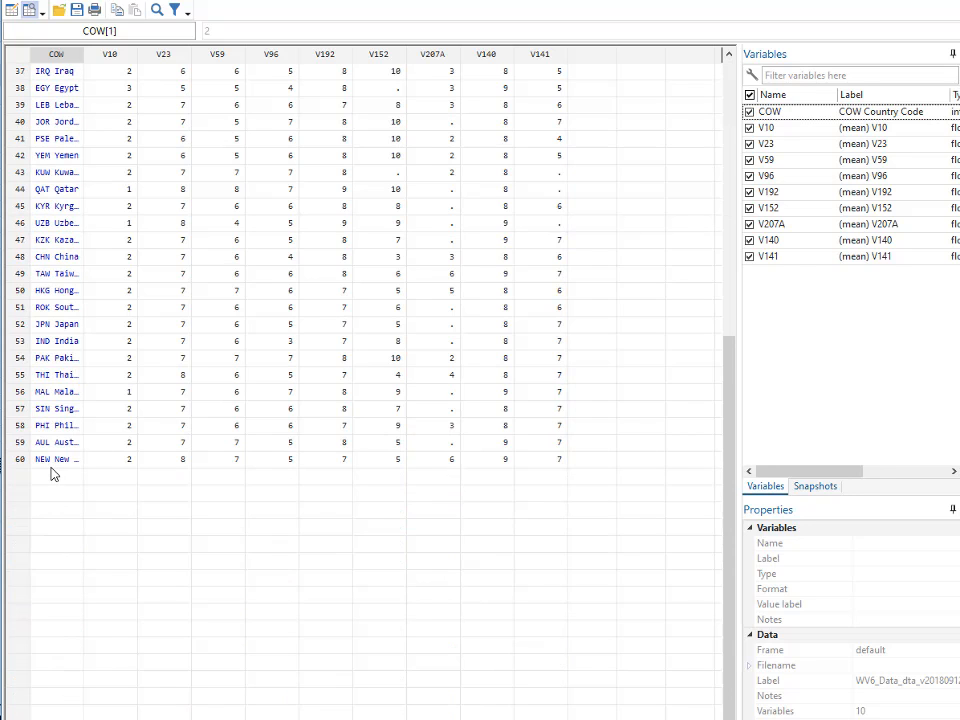
{"action": "scroll", "coordinate": [54, 475], "scroll_direction": "up", "scroll_amount": 12}
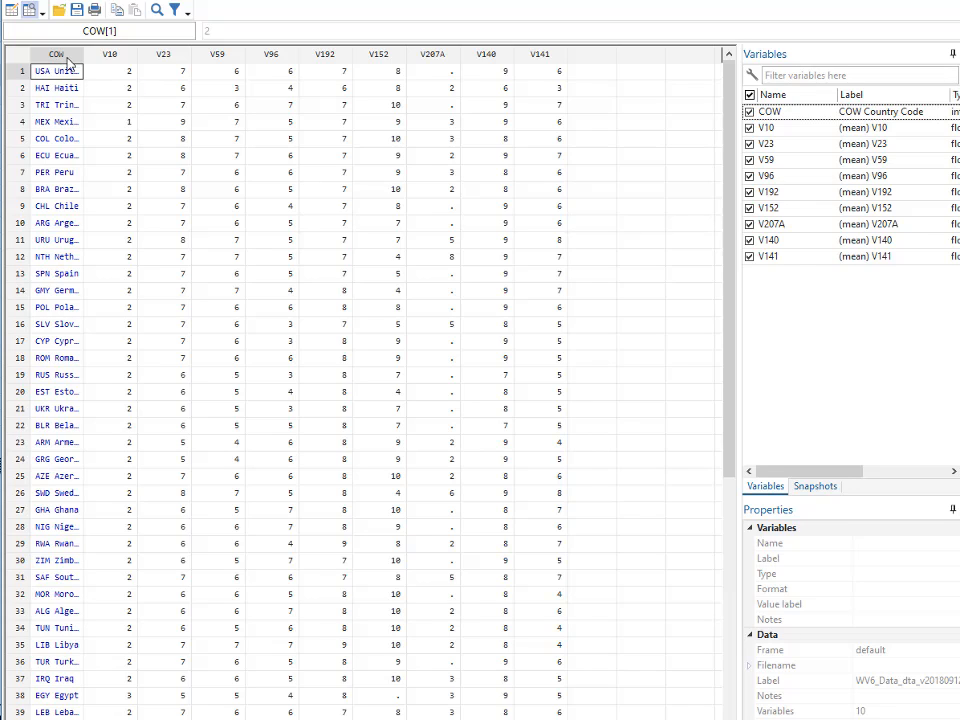
Examine the exact unrounded means in the USA row for V59 through V141 and V10, and look over the missing V207A entries.
{"action": "left_click", "coordinate": [212, 74]}
{"action": "left_click", "coordinate": [274, 71]}
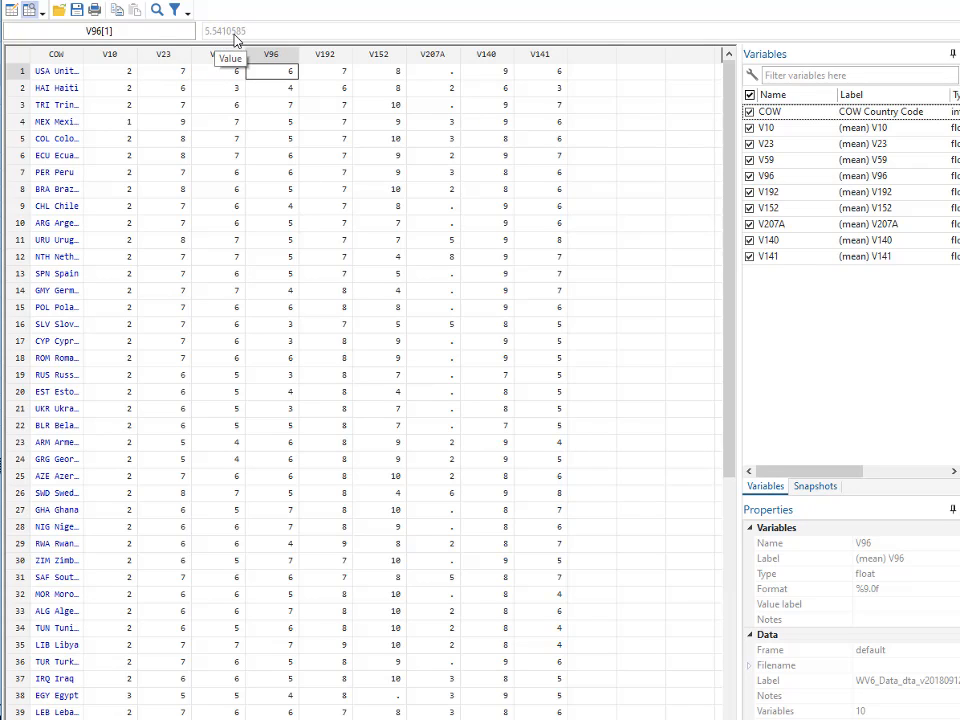
{"action": "left_click", "coordinate": [316, 70]}
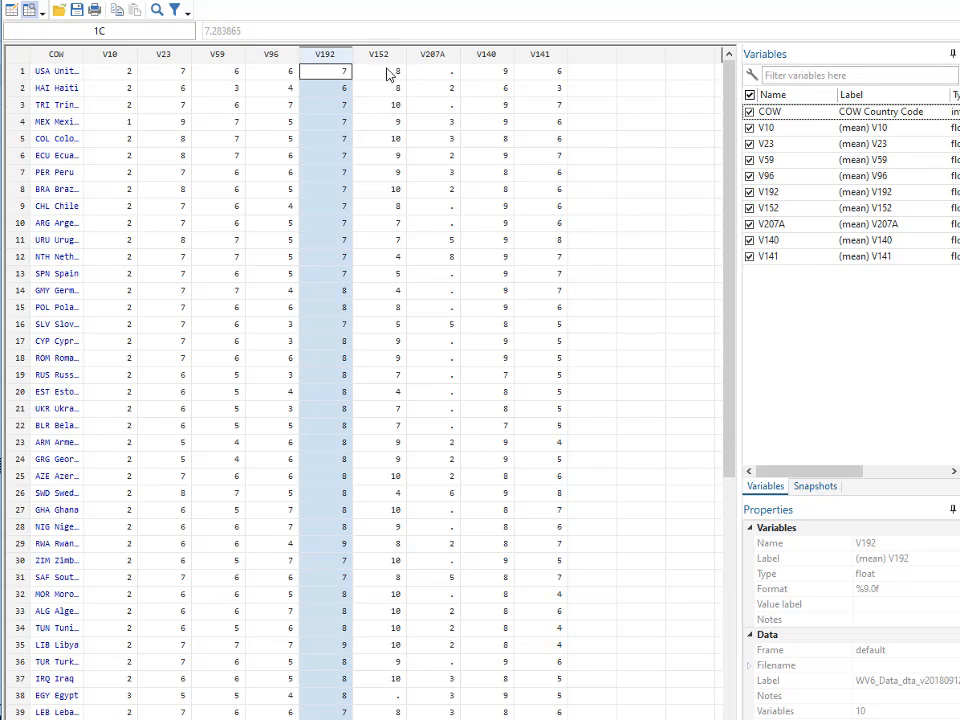
{"action": "left_click", "coordinate": [390, 73]}
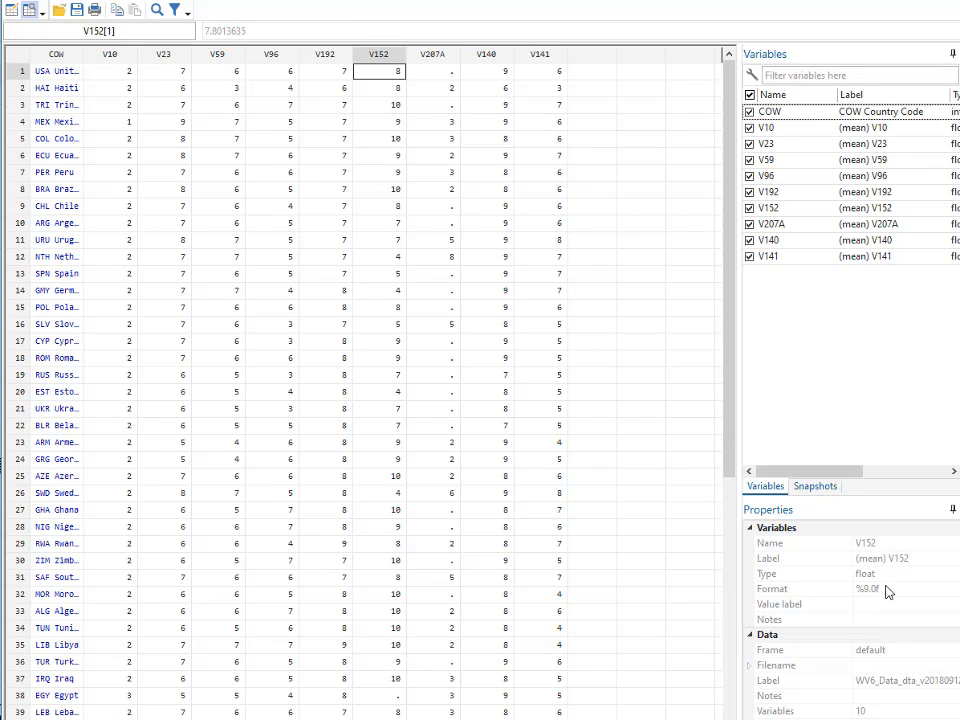
{"action": "left_click", "coordinate": [450, 72]}
{"action": "left_click", "coordinate": [502, 72]}
{"action": "left_click", "coordinate": [538, 73]}
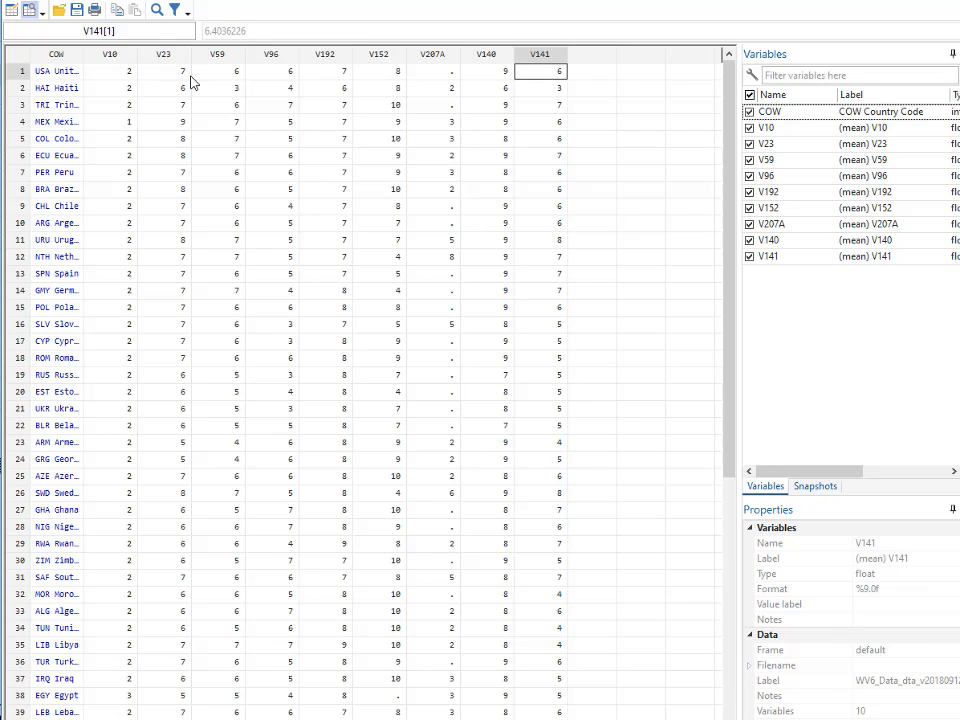
{"action": "left_click", "coordinate": [116, 72]}
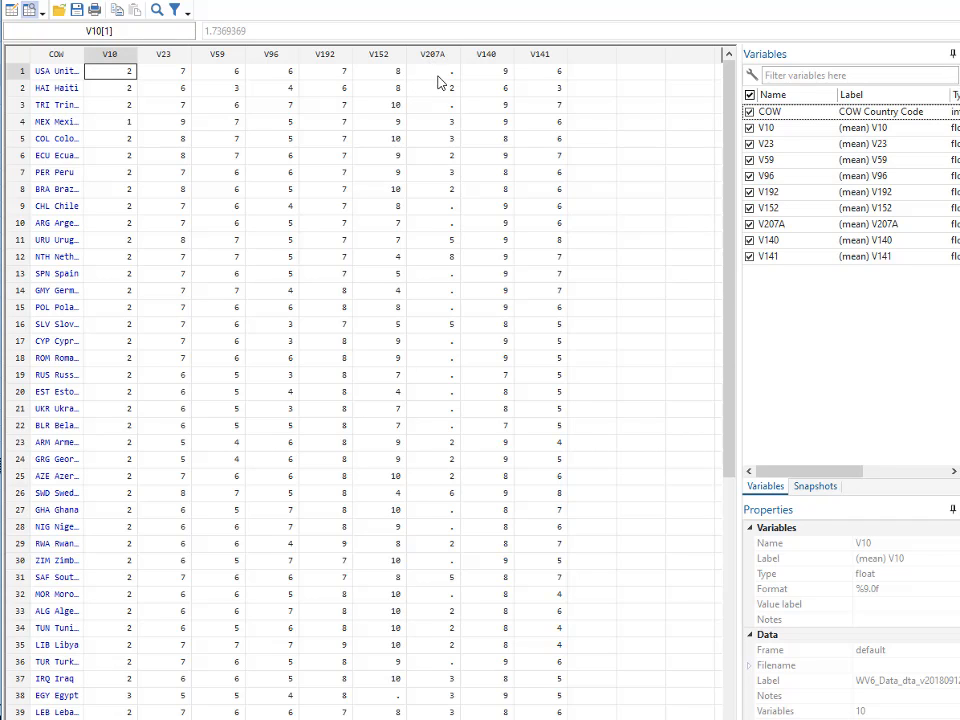
{"action": "scroll", "coordinate": [117, 277], "scroll_direction": "down", "scroll_amount": 7}
{"action": "scroll", "coordinate": [117, 279], "scroll_direction": "up", "scroll_amount": 7}
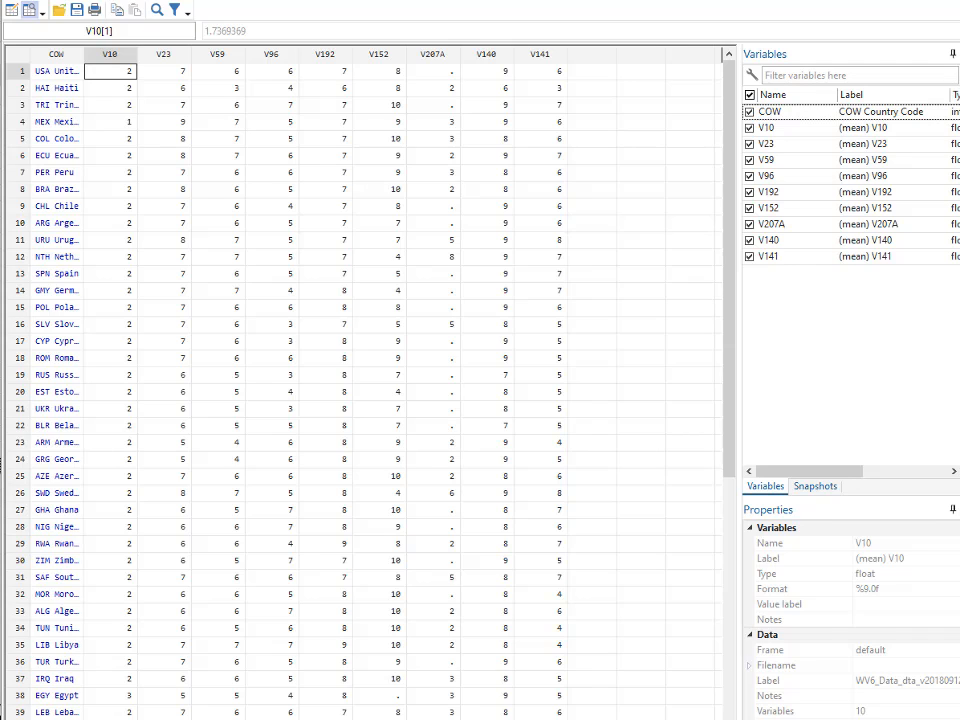
Insert the worksheet's S 17 rename instruction, covering the nine V variables, on line 17 of the do-file below the collapse command.
{"action": "key", "text": "alt+Tab"}
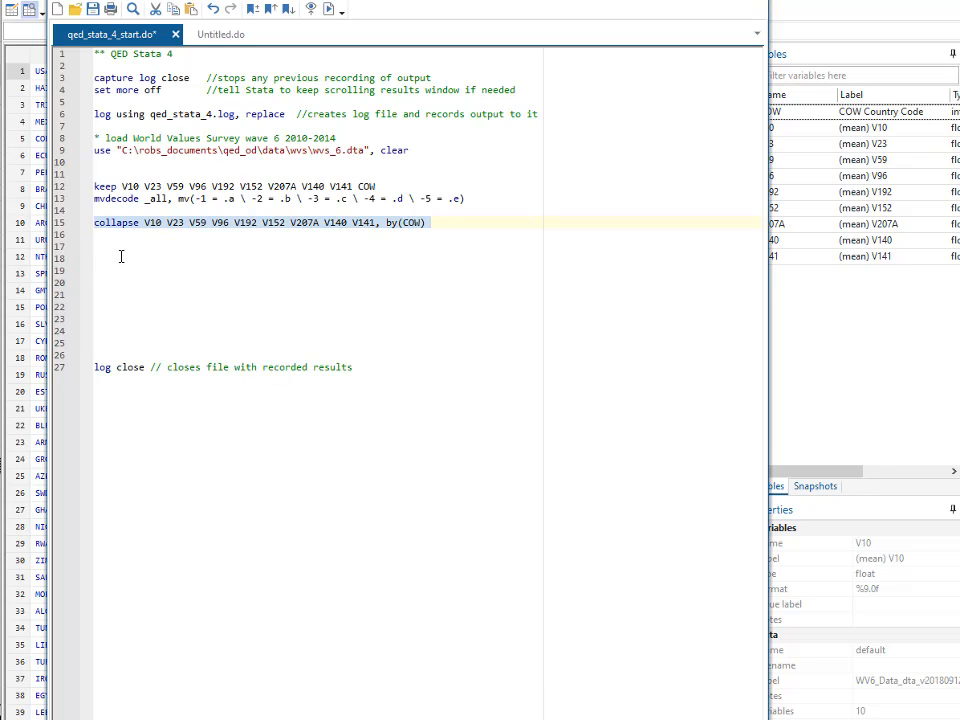
{"action": "left_click", "coordinate": [120, 256]}
{"action": "left_click", "coordinate": [107, 245]}
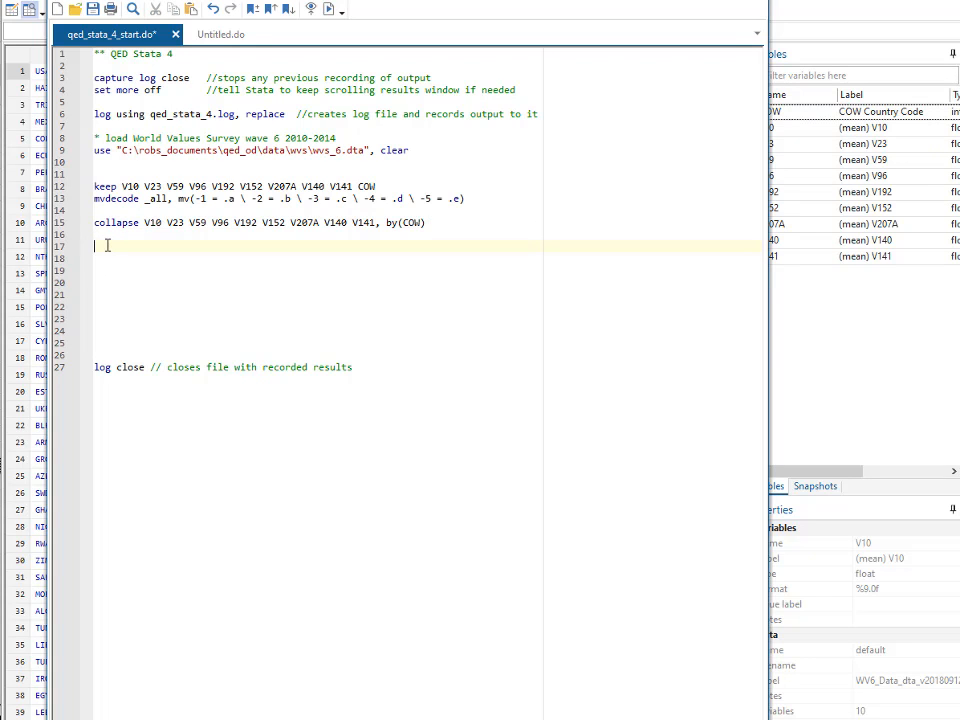
{"action": "type", "text": "S 17. Add rename(V10 V23 V59 V96 V192 V152 V207A V140 V141) (happy satisfied hhfinance equal_incent scitech god_impt euth dem_impt dem_actual)"}
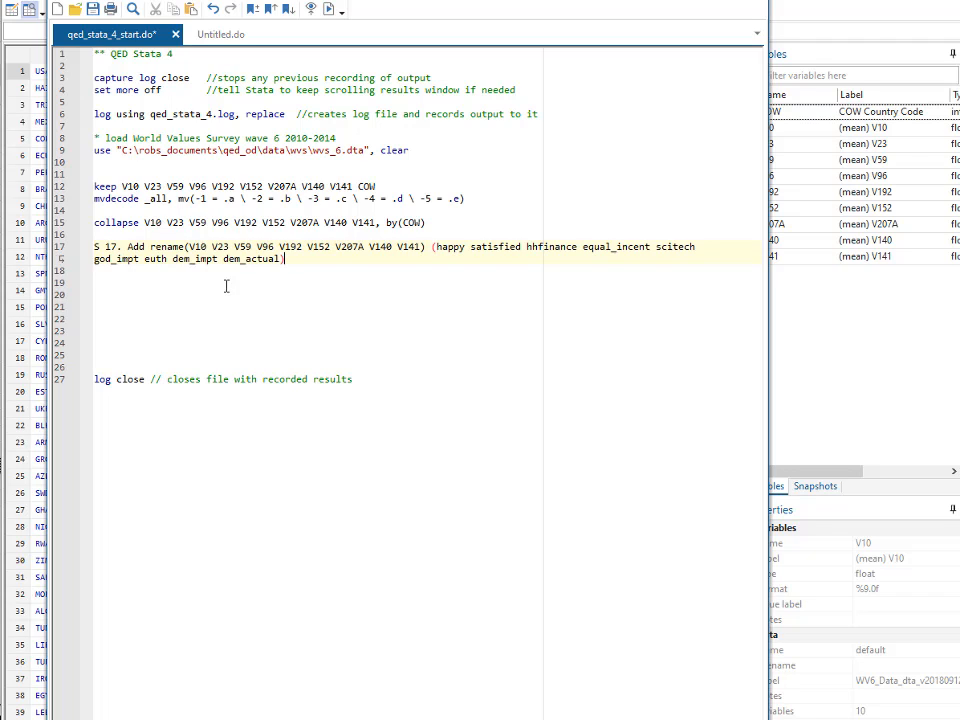
Strip the "S 17. Add" prefix so line 17 begins with rename, and add two new lines after the command.
{"action": "left_click", "coordinate": [126, 246]}
{"action": "key", "text": "Delete"}
{"action": "key", "text": "Delete"}
{"action": "key", "text": "Delete"}
{"action": "key", "text": "Delete"}
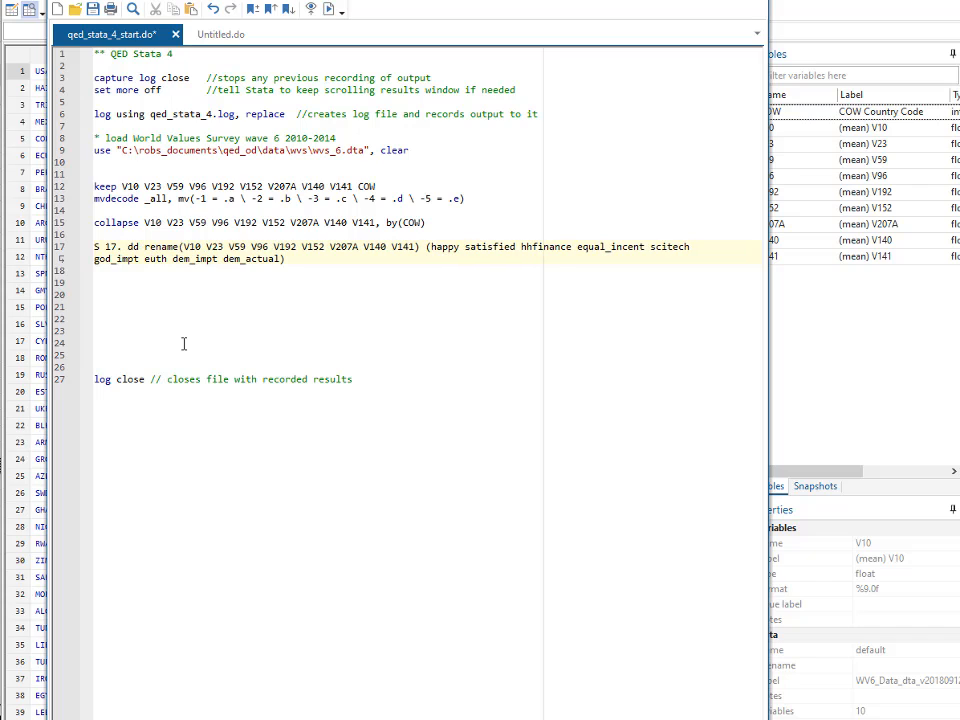
{"action": "key", "text": "BackSpace"}
{"action": "key", "text": "BackSpace"}
{"action": "key", "text": "BackSpace"}
{"action": "key", "text": "BackSpace"}
{"action": "key", "text": "BackSpace"}
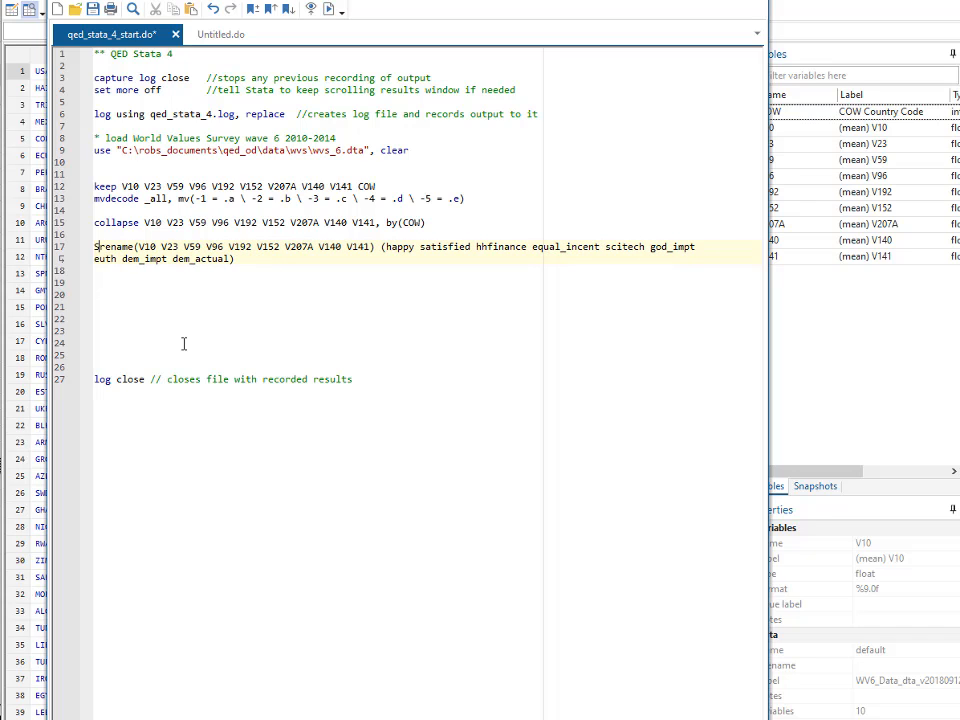
{"action": "key", "text": "BackSpace"}
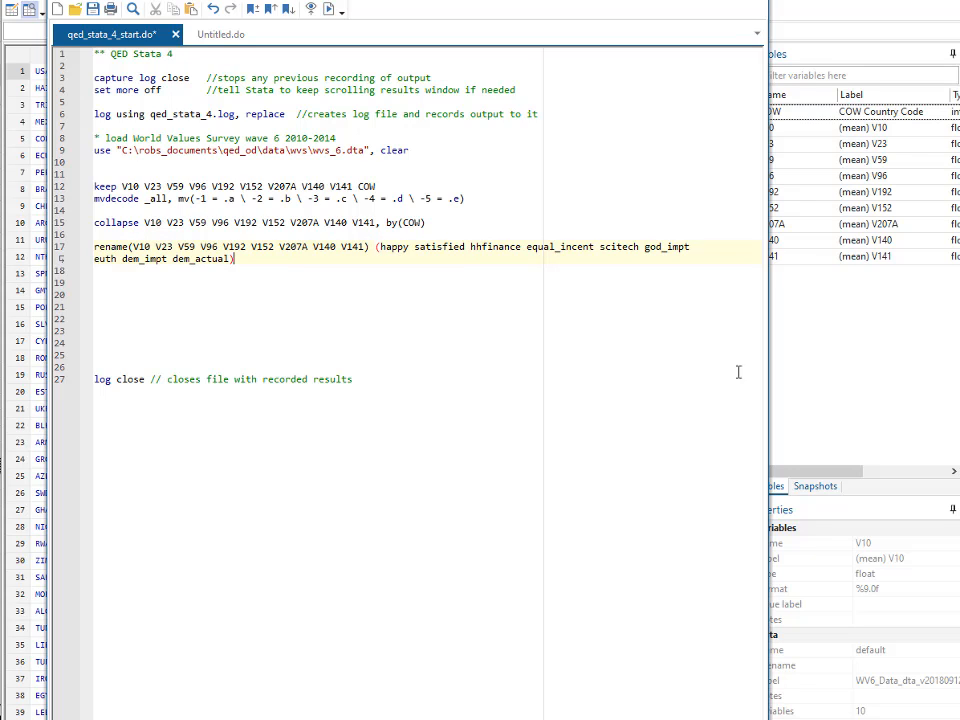
{"action": "key", "text": "Return"}
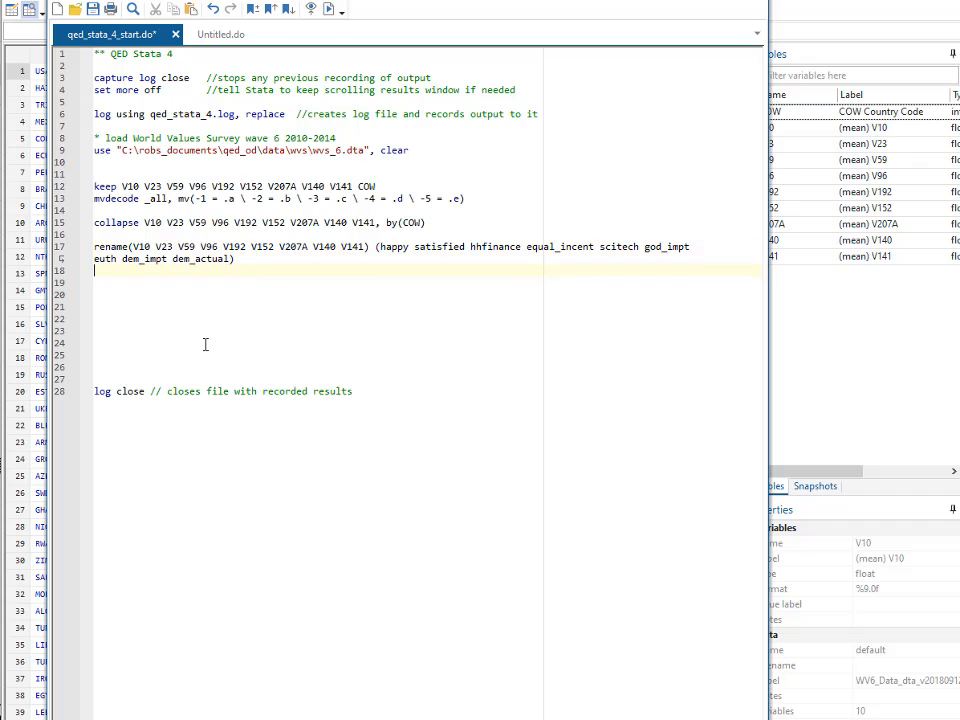
{"action": "key", "text": "Return"}
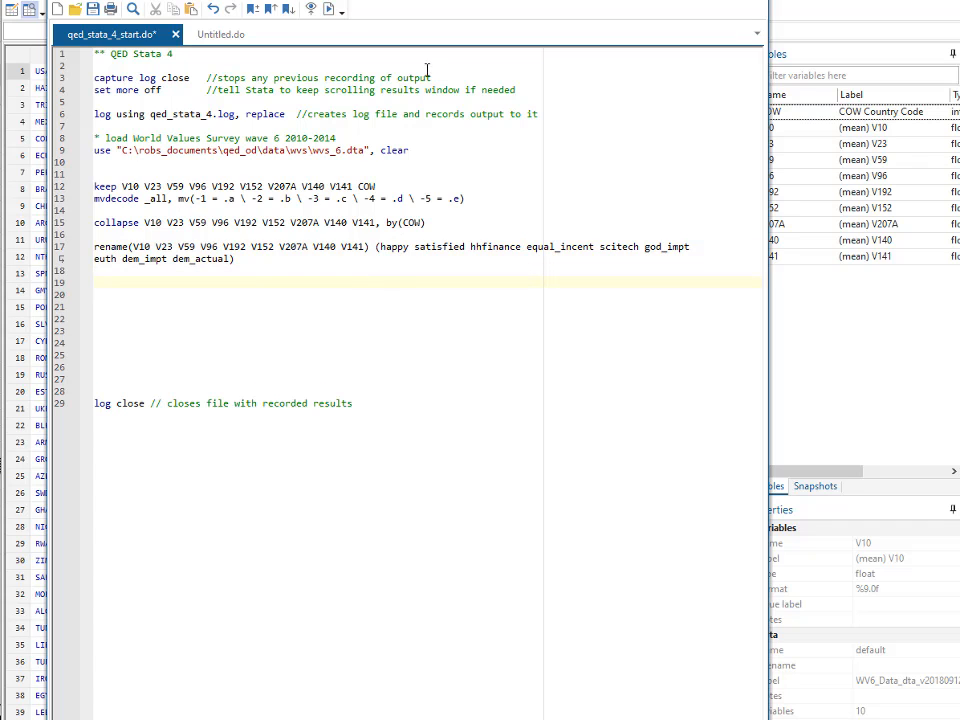
Execute only the rename command on line 17 and check the variable names in the Data Browser.
{"action": "key", "text": "alt+Tab"}
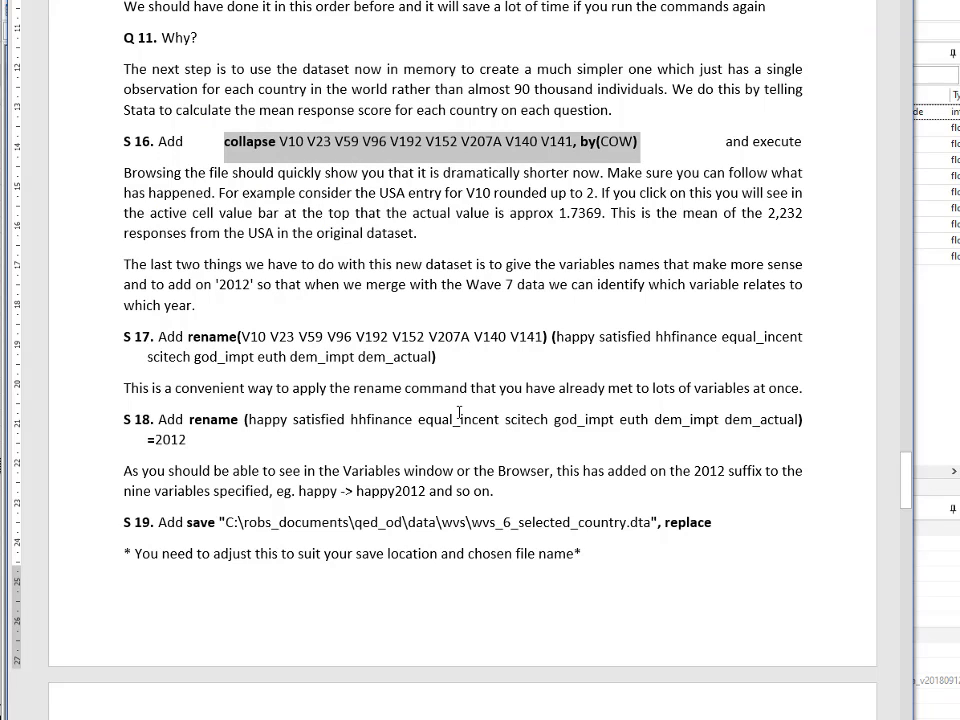
{"action": "key", "text": "alt+Tab"}
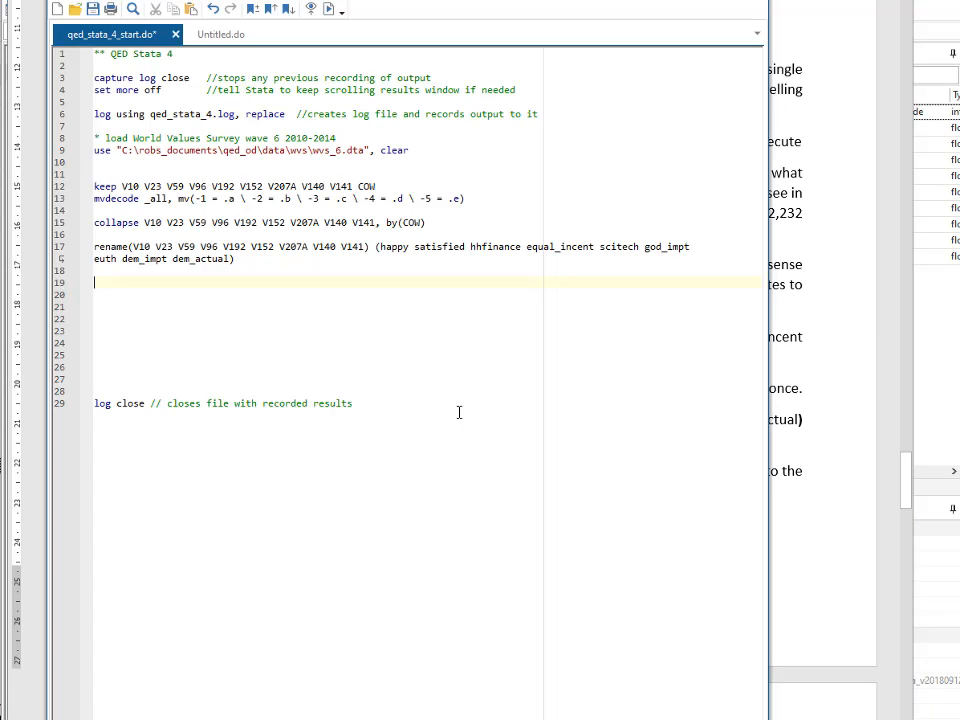
{"action": "left_click", "coordinate": [181, 247]}
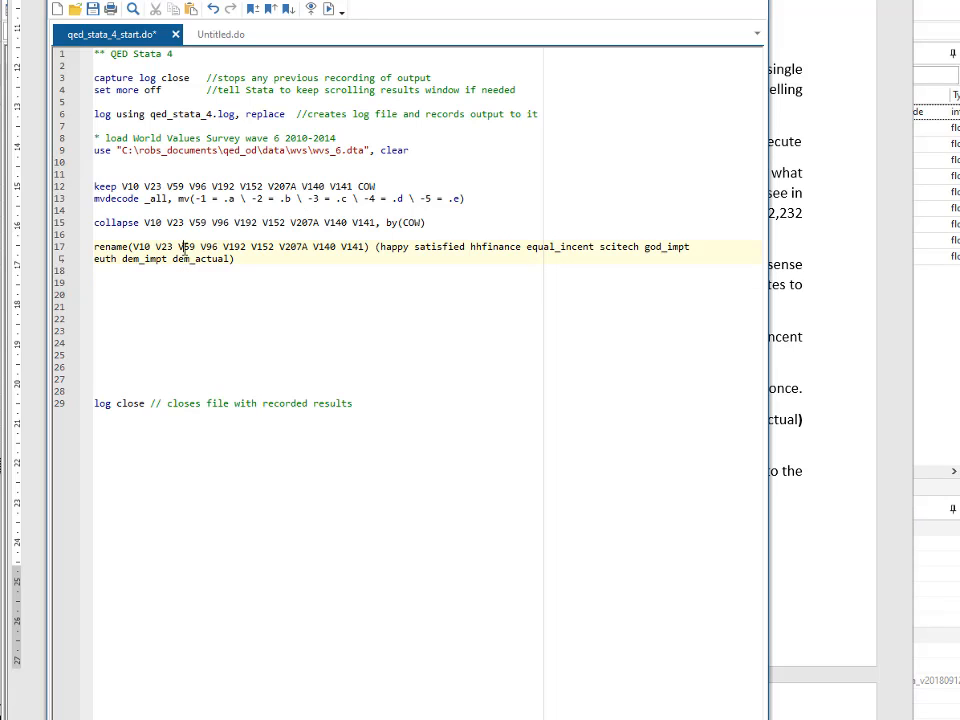
{"action": "left_click_drag", "start_coordinate": [180, 247], "coordinate": [202, 249]}
{"action": "triple_click", "coordinate": [202, 249]}
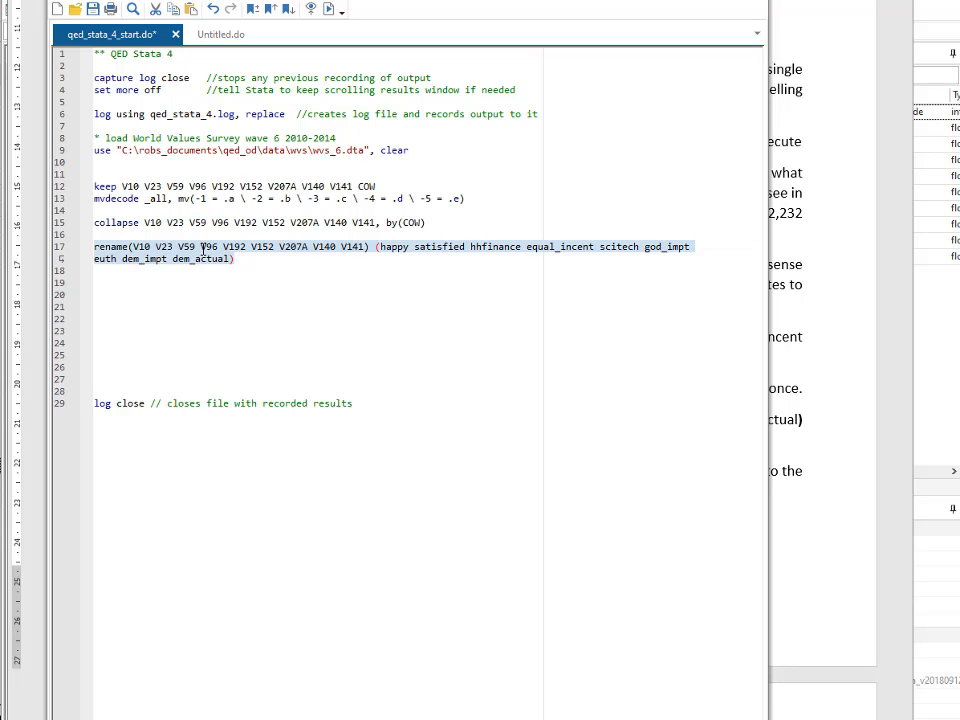
{"action": "key", "text": "ctrl+d"}
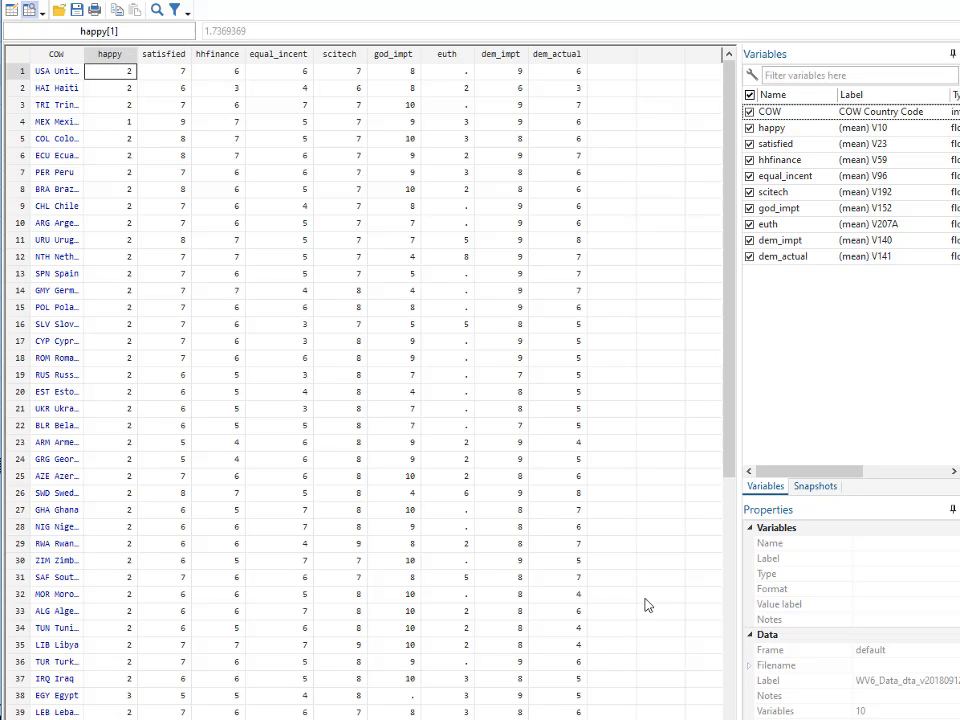
{"action": "scroll", "coordinate": [364, 382], "scroll_direction": "right", "scroll_amount": 2}
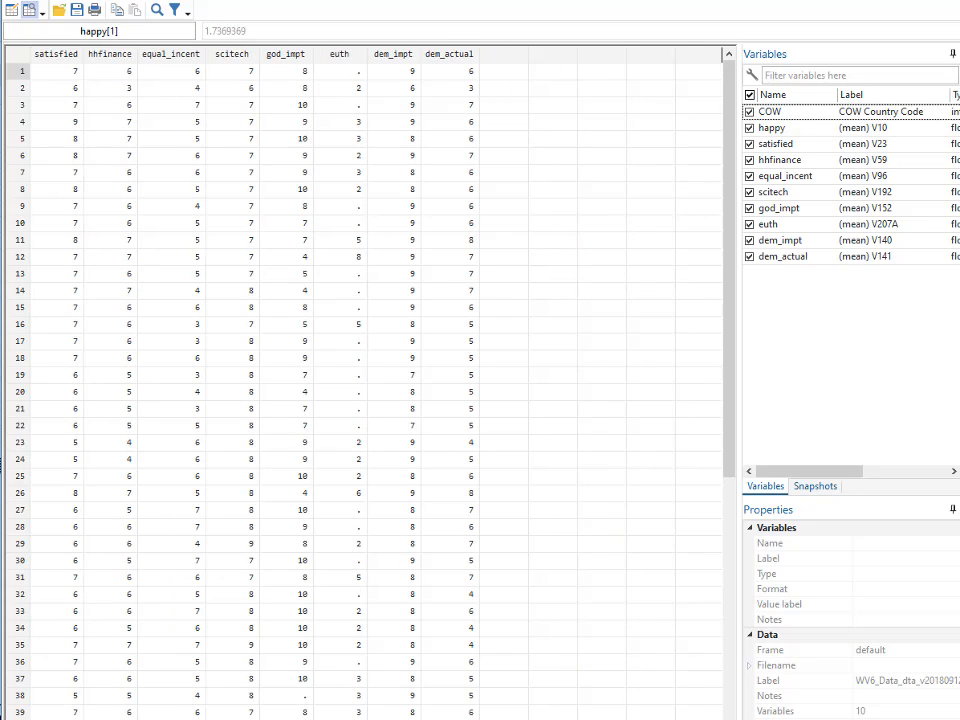
Insert the worksheet's S 18 rename instruction, covering happy through dem_actual with =2012, on line 19 of the do-file.
{"action": "scroll", "coordinate": [160, 363], "scroll_direction": "left", "scroll_amount": 2}
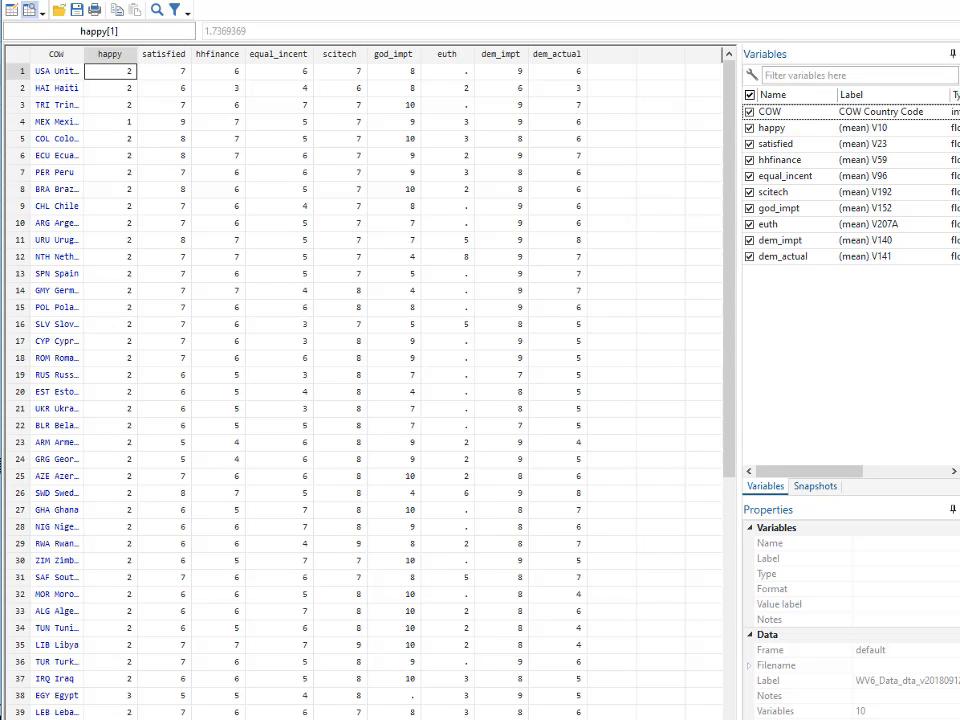
{"action": "key", "text": "alt+Tab"}
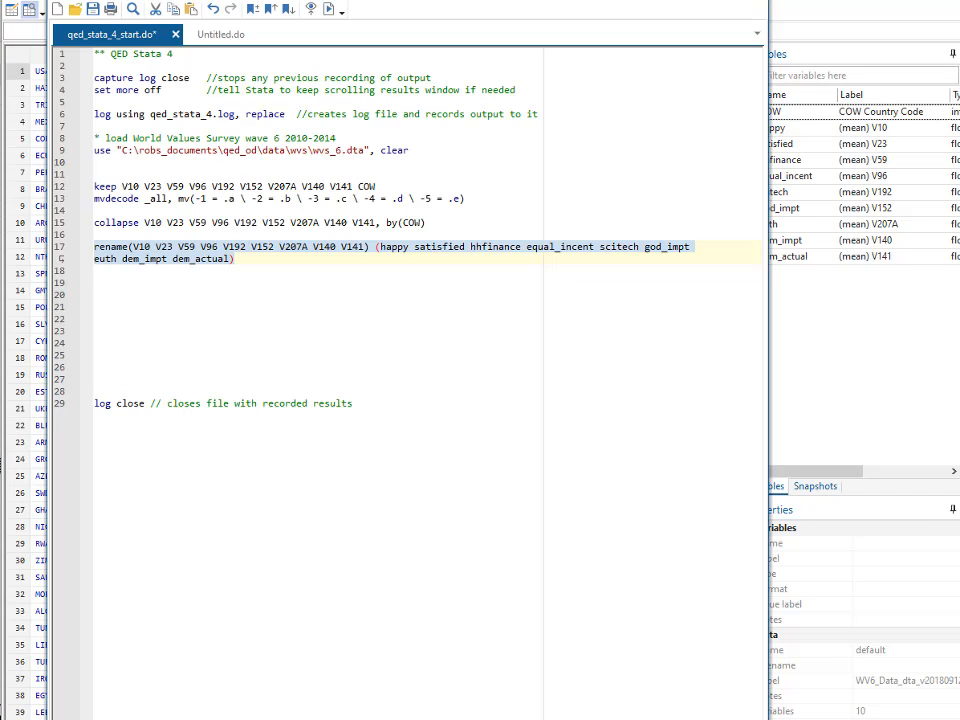
{"action": "left_click", "coordinate": [102, 280]}
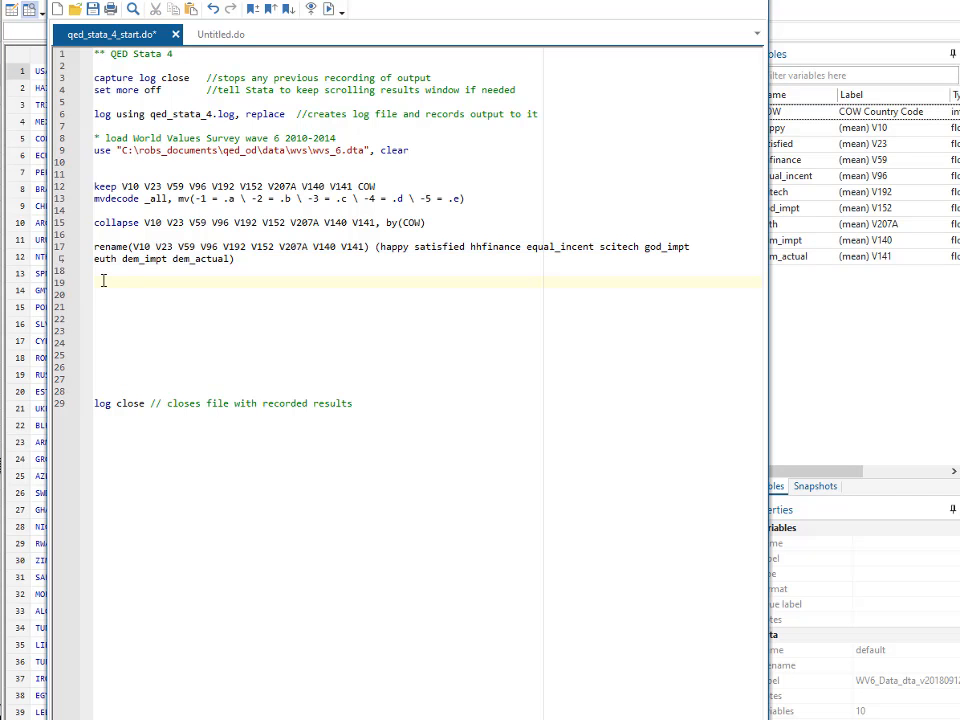
{"action": "type", "text": "S 18. Add rename (happy satisfied hhfinance equal_incent scitech god_impt euth dem_impt dem_actual) =2012"}
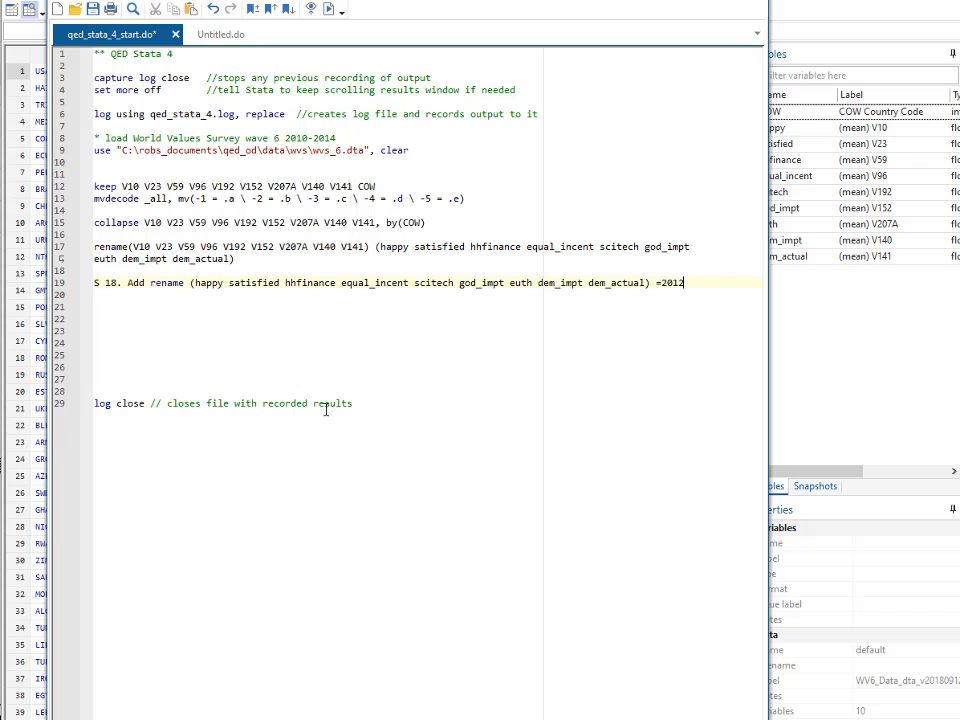
{"action": "left_click", "coordinate": [215, 331]}
{"action": "left_click", "coordinate": [675, 283]}
Try to execute line 19 with its "S 18. Add" prefix still in place, and check the variable names in the Data Browser.
{"action": "left_click_drag", "start_coordinate": [211, 283], "coordinate": [287, 283]}
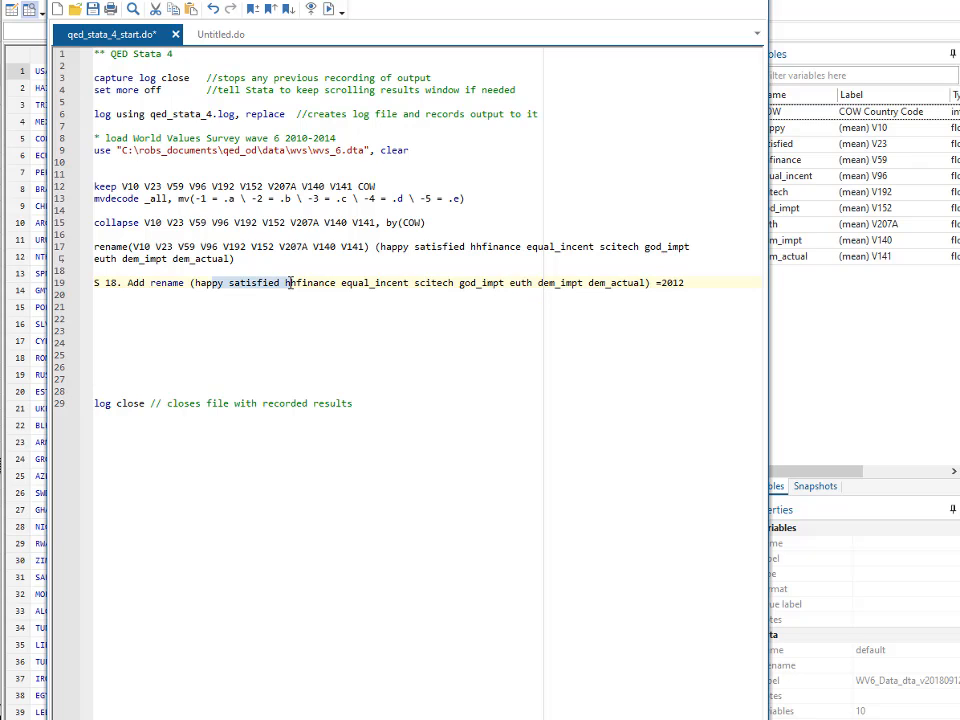
{"action": "triple_click", "coordinate": [287, 283]}
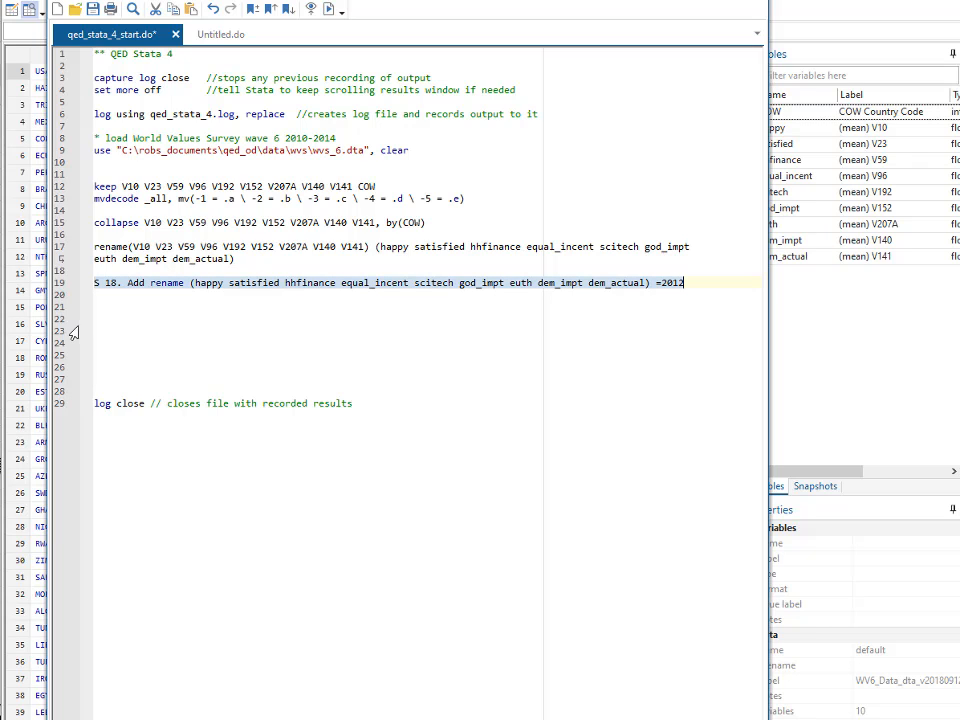
{"action": "left_click", "coordinate": [24, 310]}
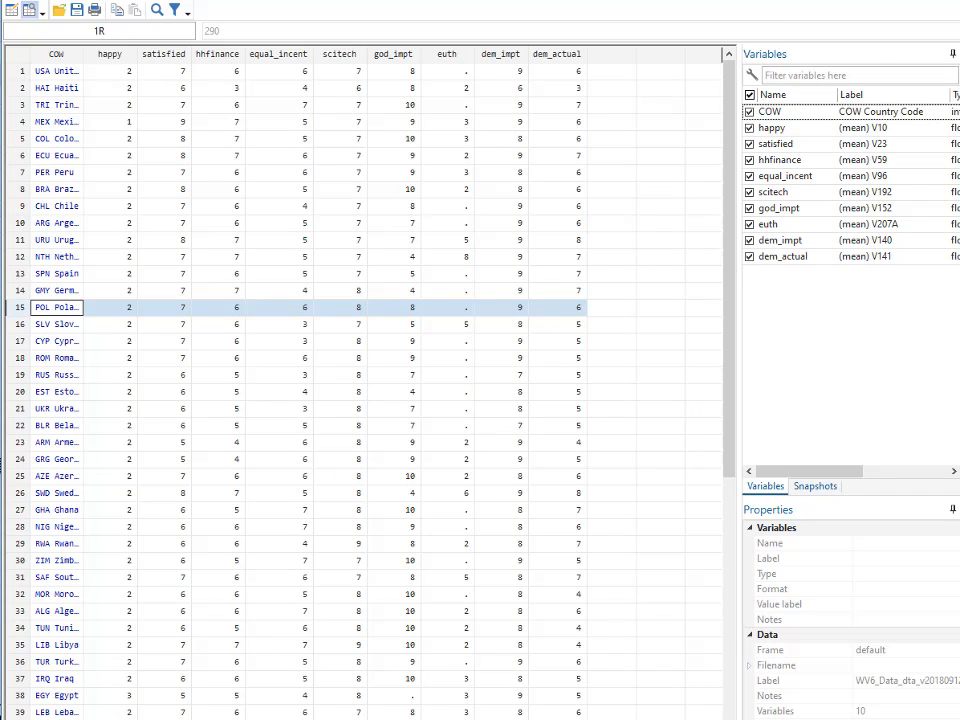
{"action": "key", "text": "alt+Tab"}
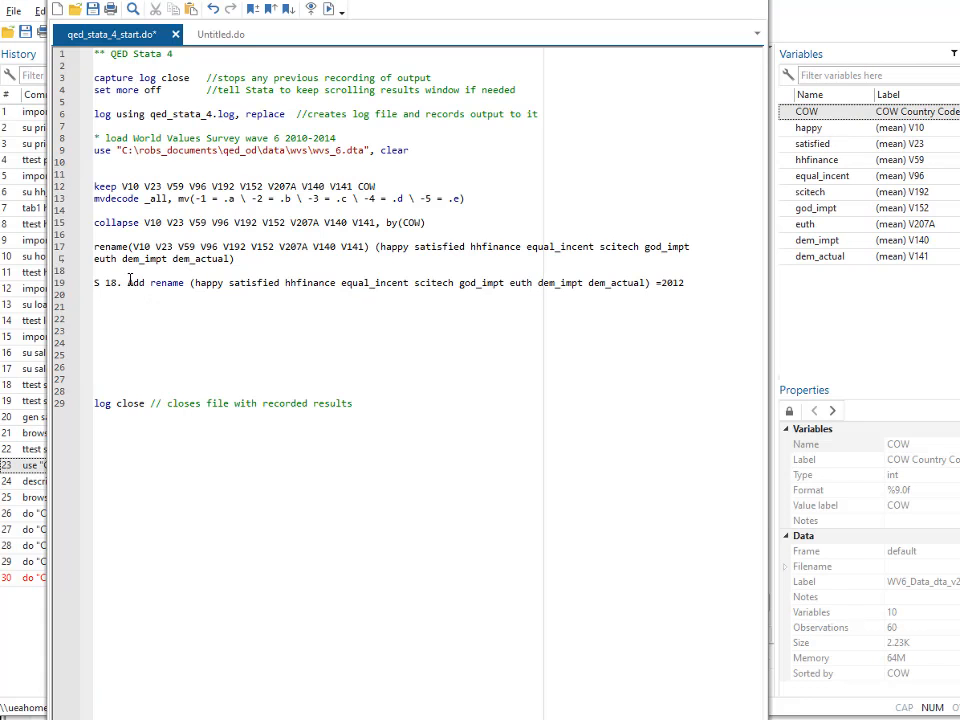
Strip the "S 18. Add" prefix so that line 19 begins with rename.
{"action": "left_click_drag", "start_coordinate": [127, 282], "coordinate": [79, 281]}
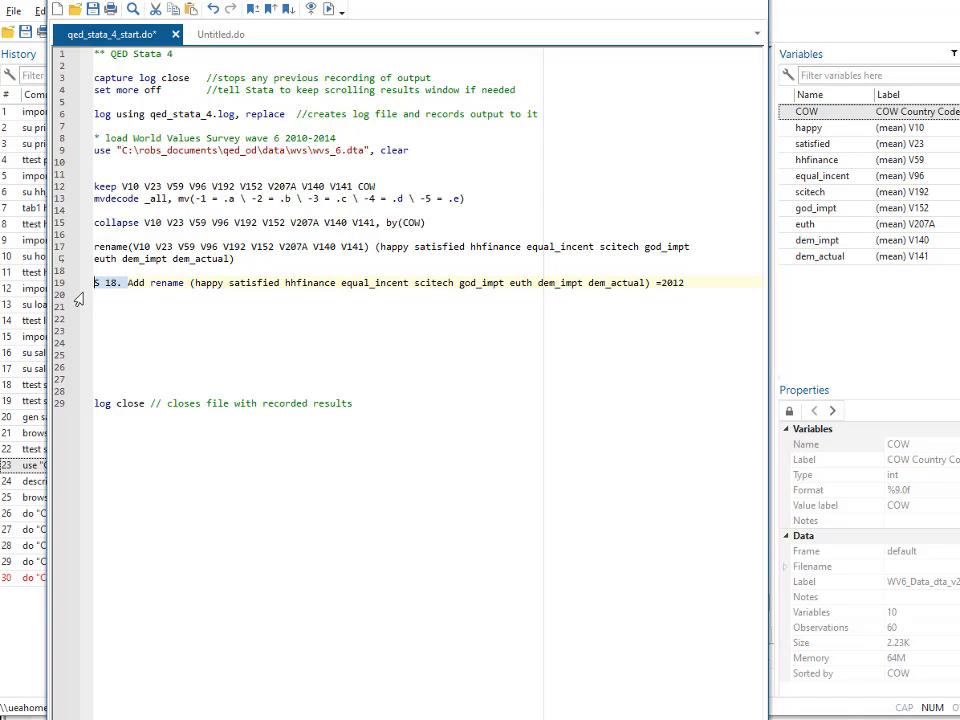
{"action": "key", "text": "BackSpace"}
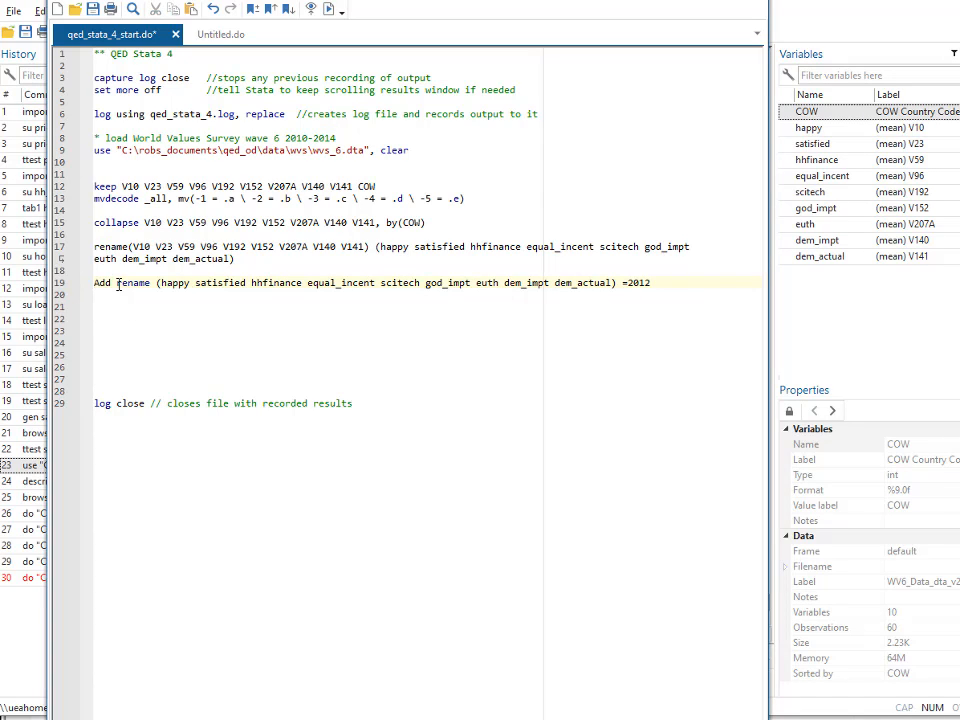
{"action": "key", "text": "Delete"}
{"action": "key", "text": "Delete"}
{"action": "key", "text": "Delete"}
{"action": "key", "text": "Delete"}
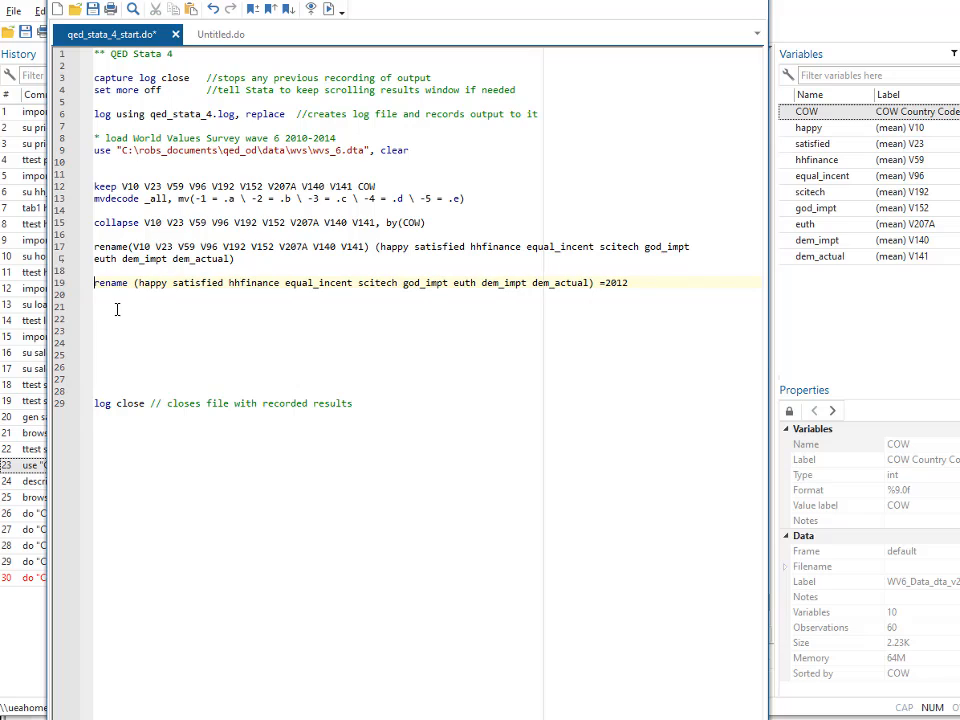
Execute only the rename command on line 19 to append 2012 to the nine variable names.
{"action": "left_click", "coordinate": [134, 284]}
{"action": "key", "text": "Right"}
{"action": "double_click", "coordinate": [150, 283]}
{"action": "triple_click", "coordinate": [170, 284]}
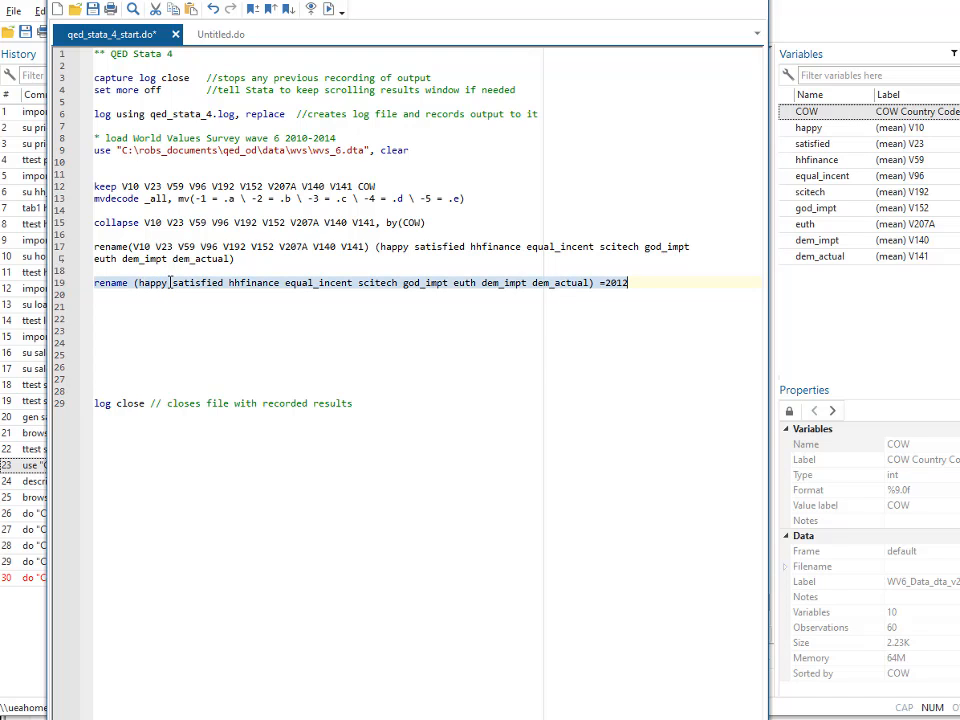
{"action": "key", "text": "ctrl+d"}
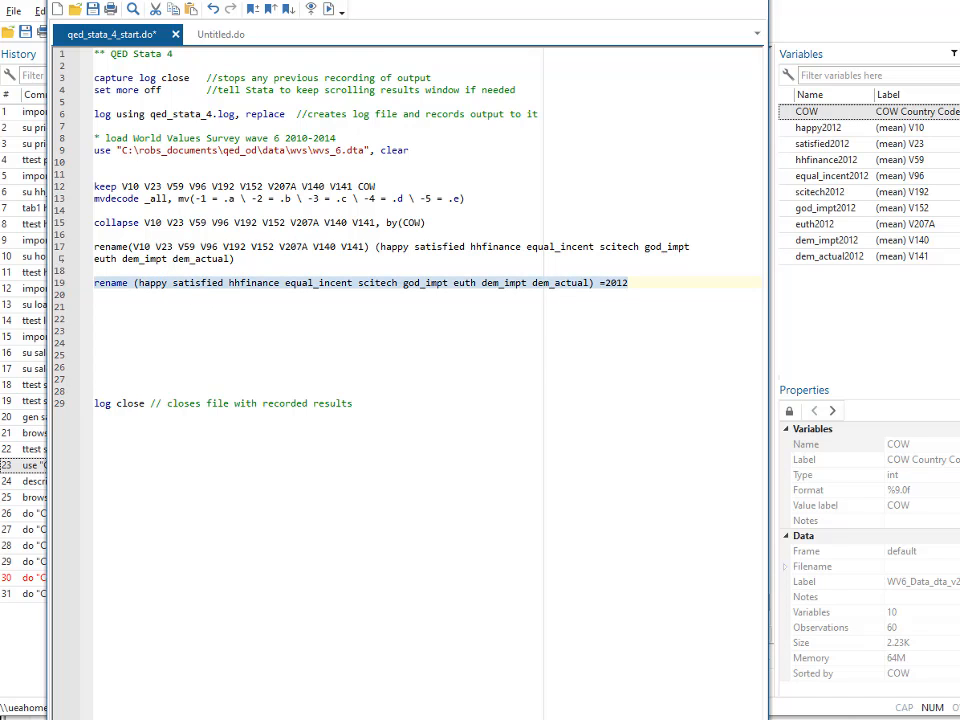
Check the command output in the Results window and the variable names in the Data Browser.
{"action": "left_click", "coordinate": [33, 240]}
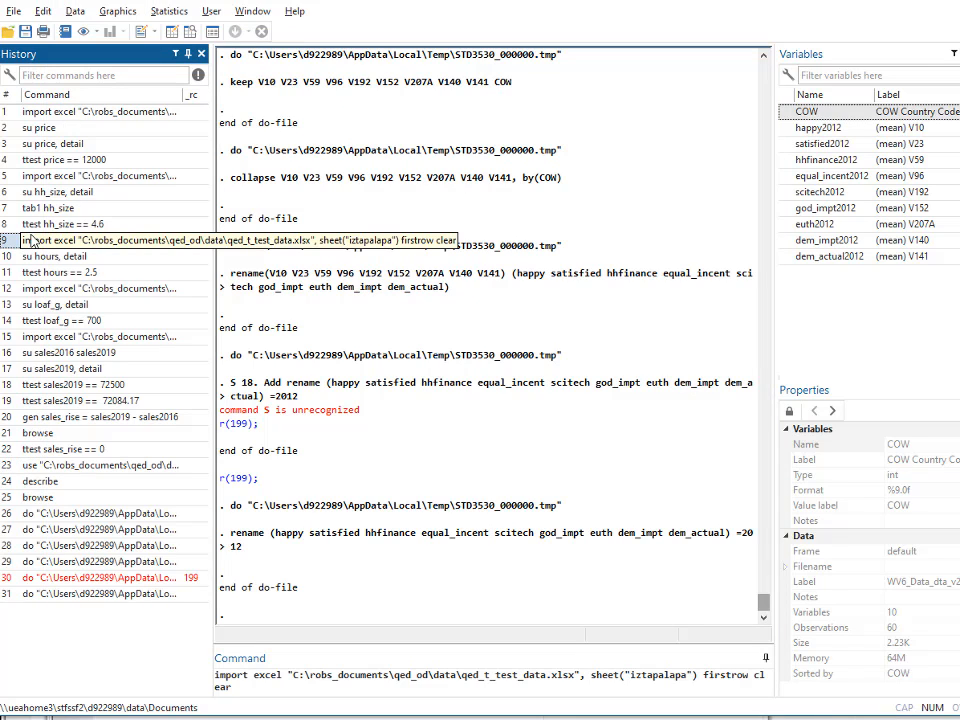
{"action": "key", "text": "alt+Tab"}
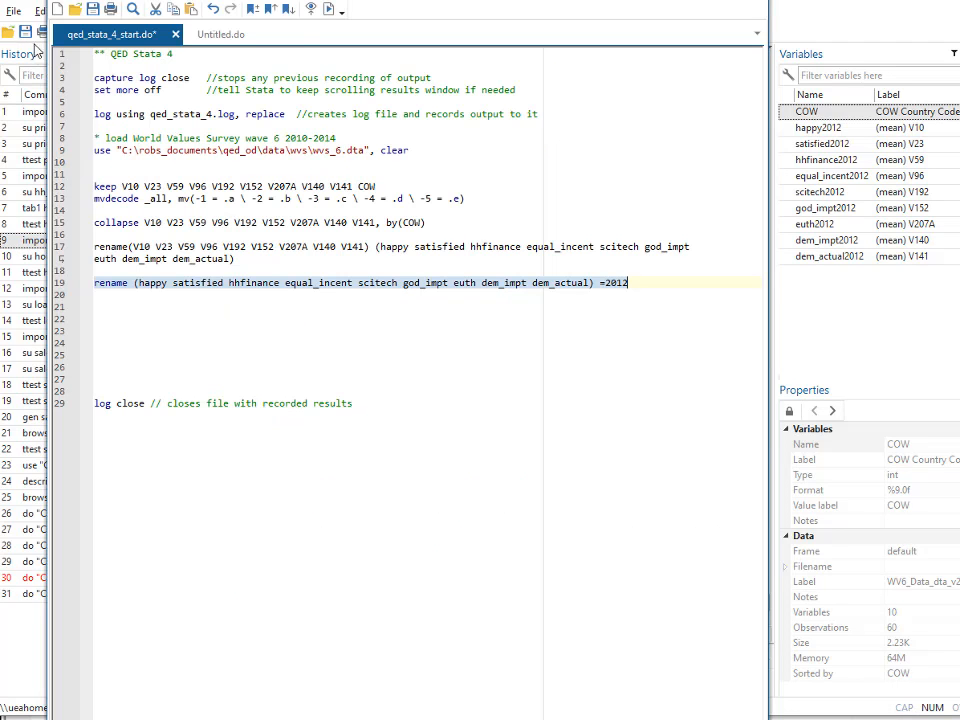
{"action": "key", "text": "ctrl+d"}
{"action": "left_click", "coordinate": [18, 1]}
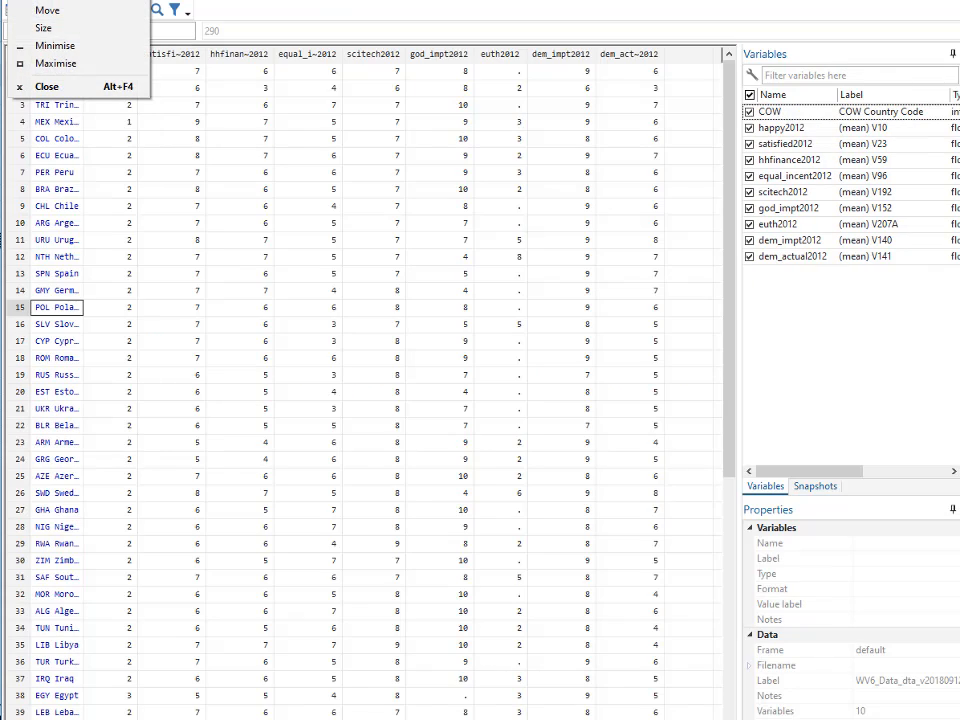
{"action": "left_click", "coordinate": [298, 1]}
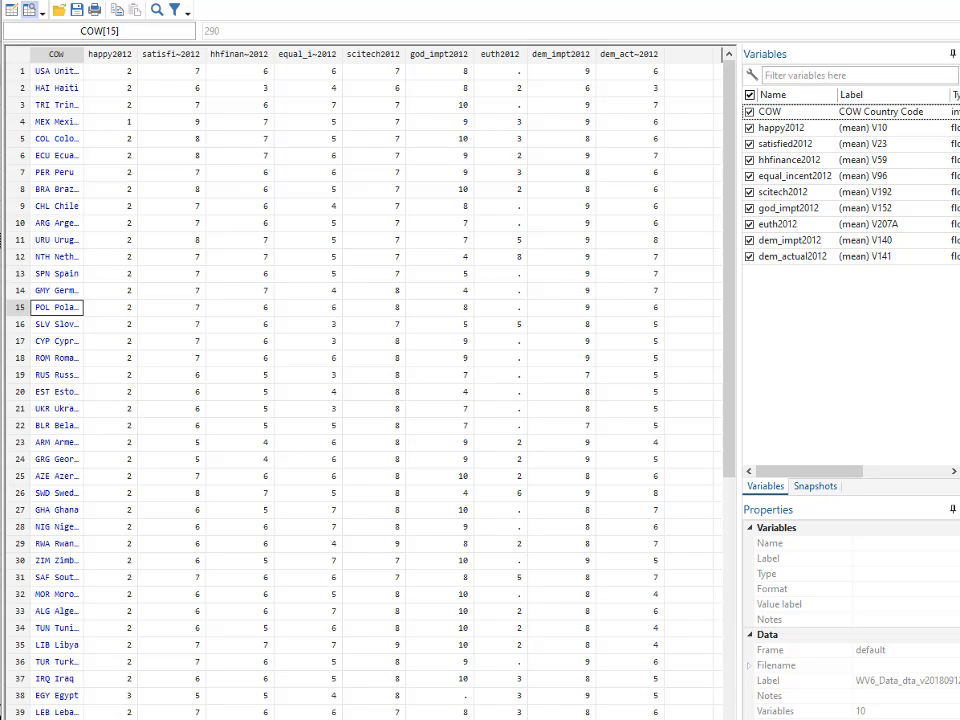
Add save "C:\robs_documents\qed_od\data\wvs\wvs_6_selected_country.dta", replace on line 21 of the do-file.
{"action": "key", "text": "alt+Tab"}
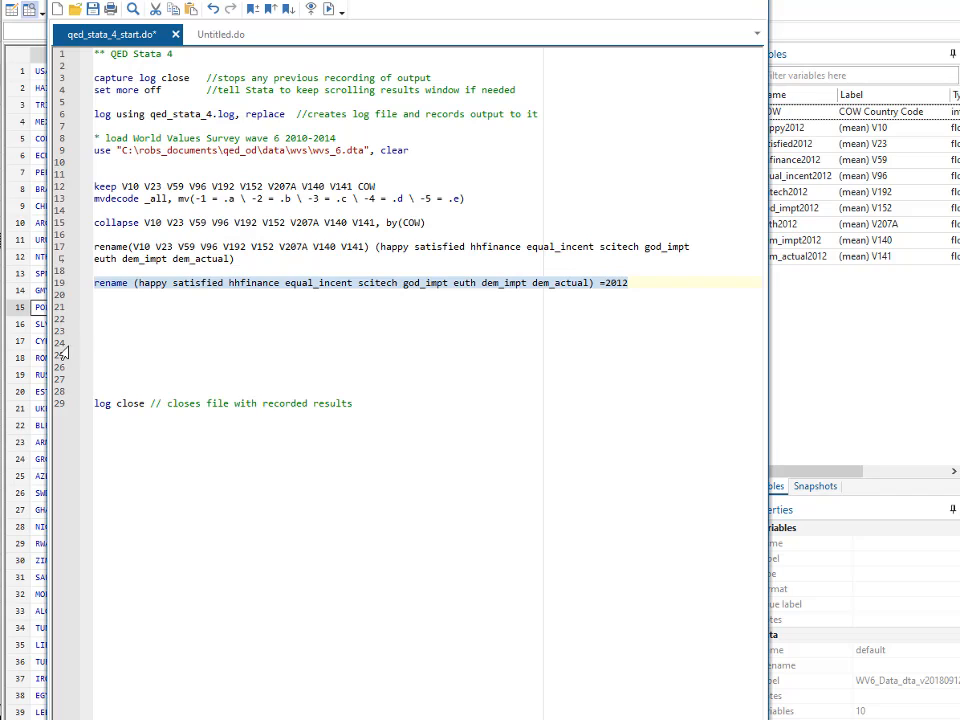
{"action": "left_click", "coordinate": [100, 308]}
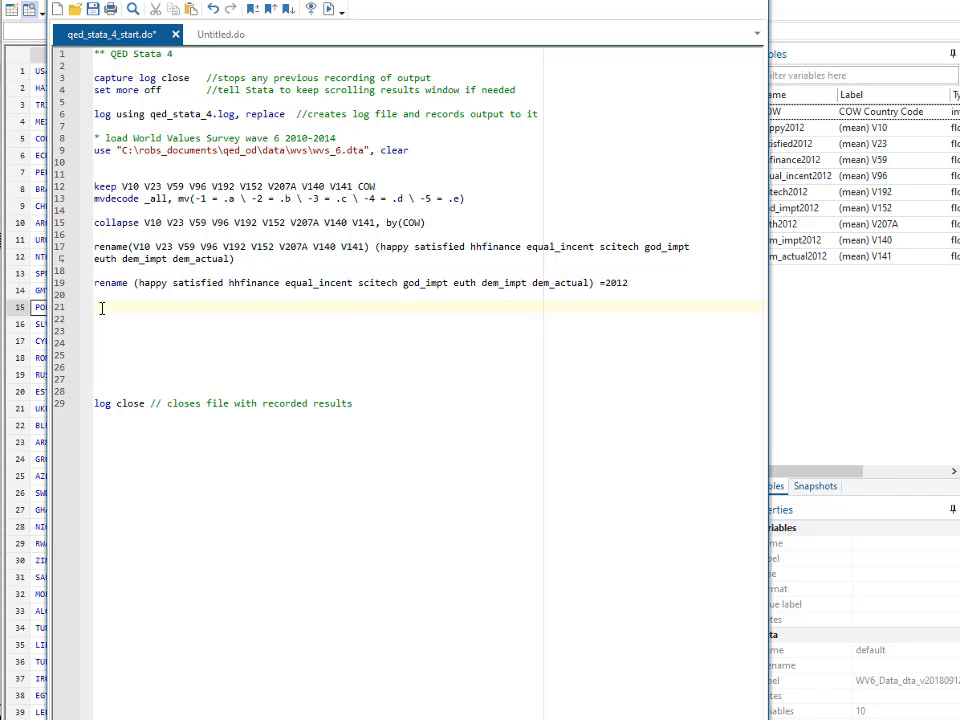
{"action": "type", "text": "save \"C:\\robs_documents\\qed_od\\data\\wvs\\wvs_6_selected_country.dta\", replace"}
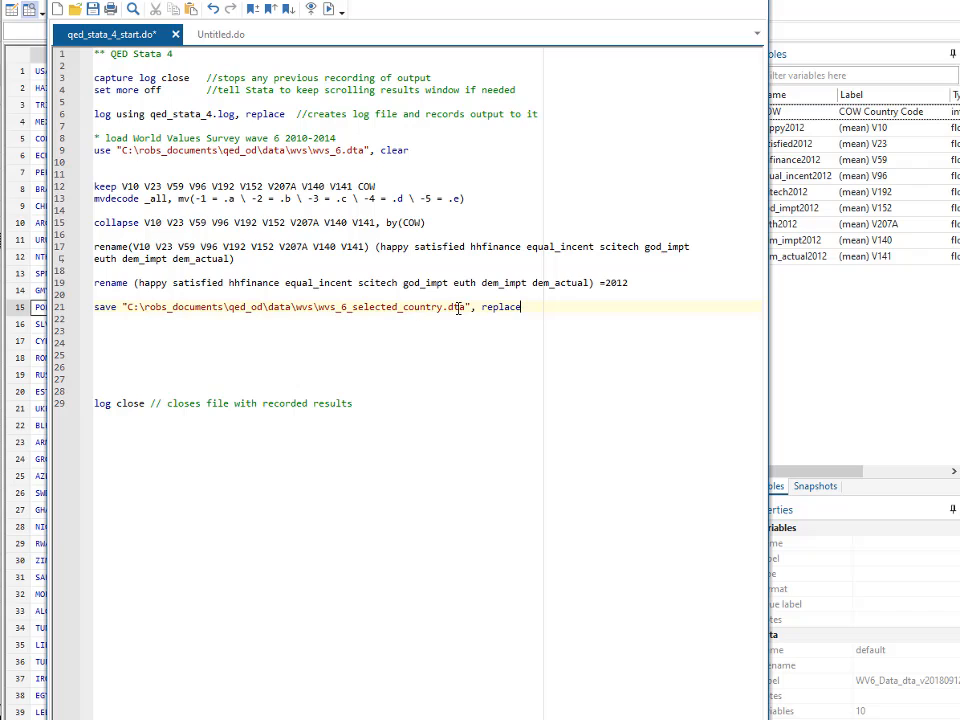
Execute only the save command on line 21, and place the cursor on empty line 24.
{"action": "left_click_drag", "start_coordinate": [336, 309], "coordinate": [352, 310]}
{"action": "triple_click", "coordinate": [352, 310]}
{"action": "key", "text": "ctrl+d"}
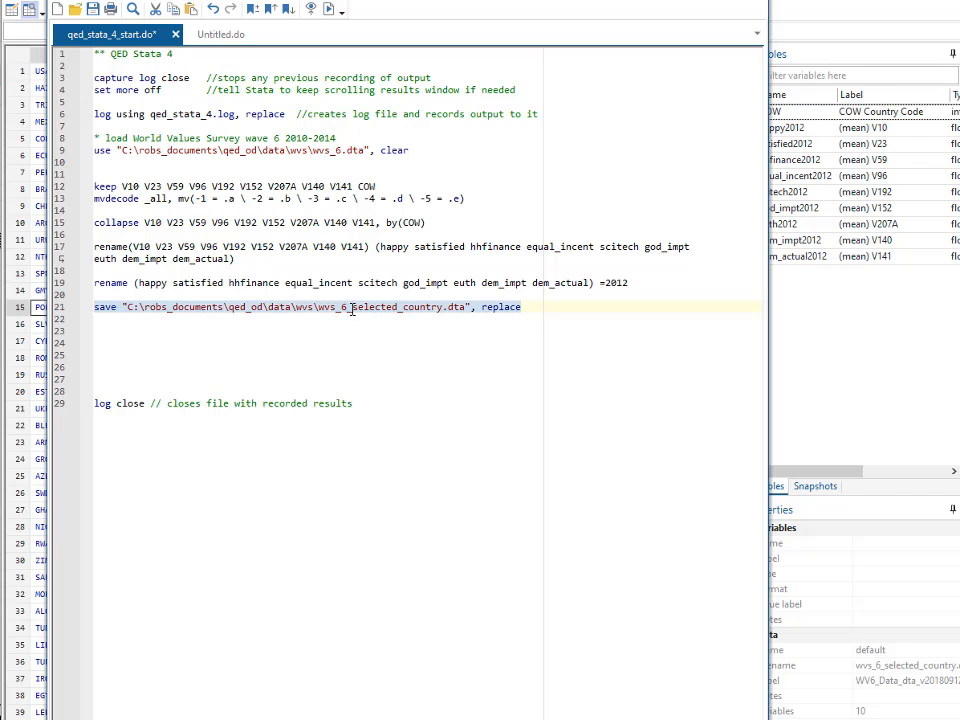
{"action": "left_click", "coordinate": [103, 338]}
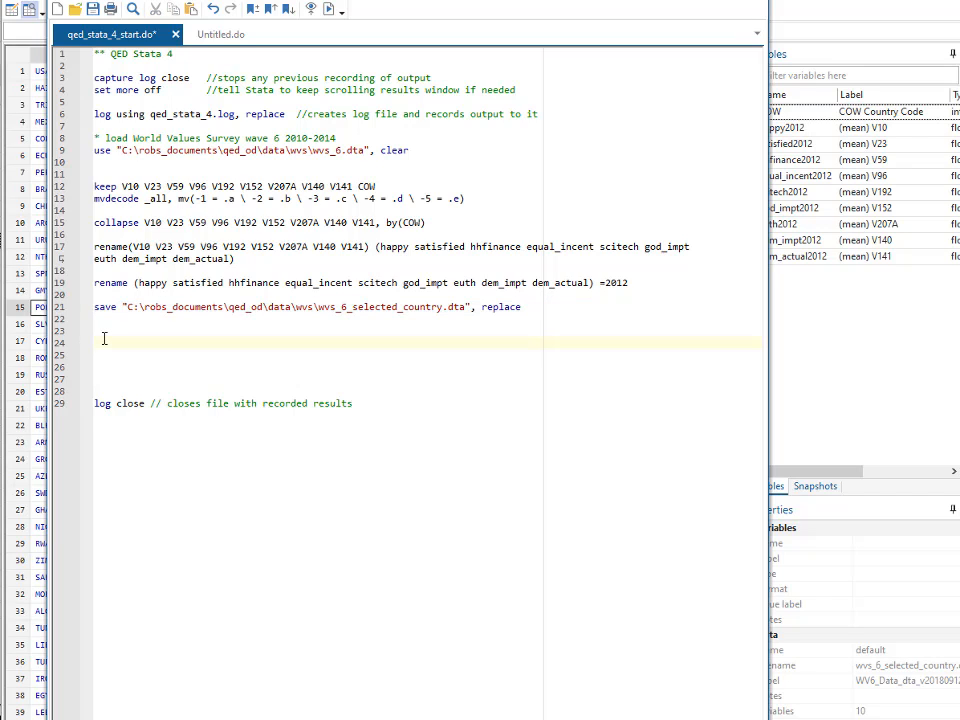